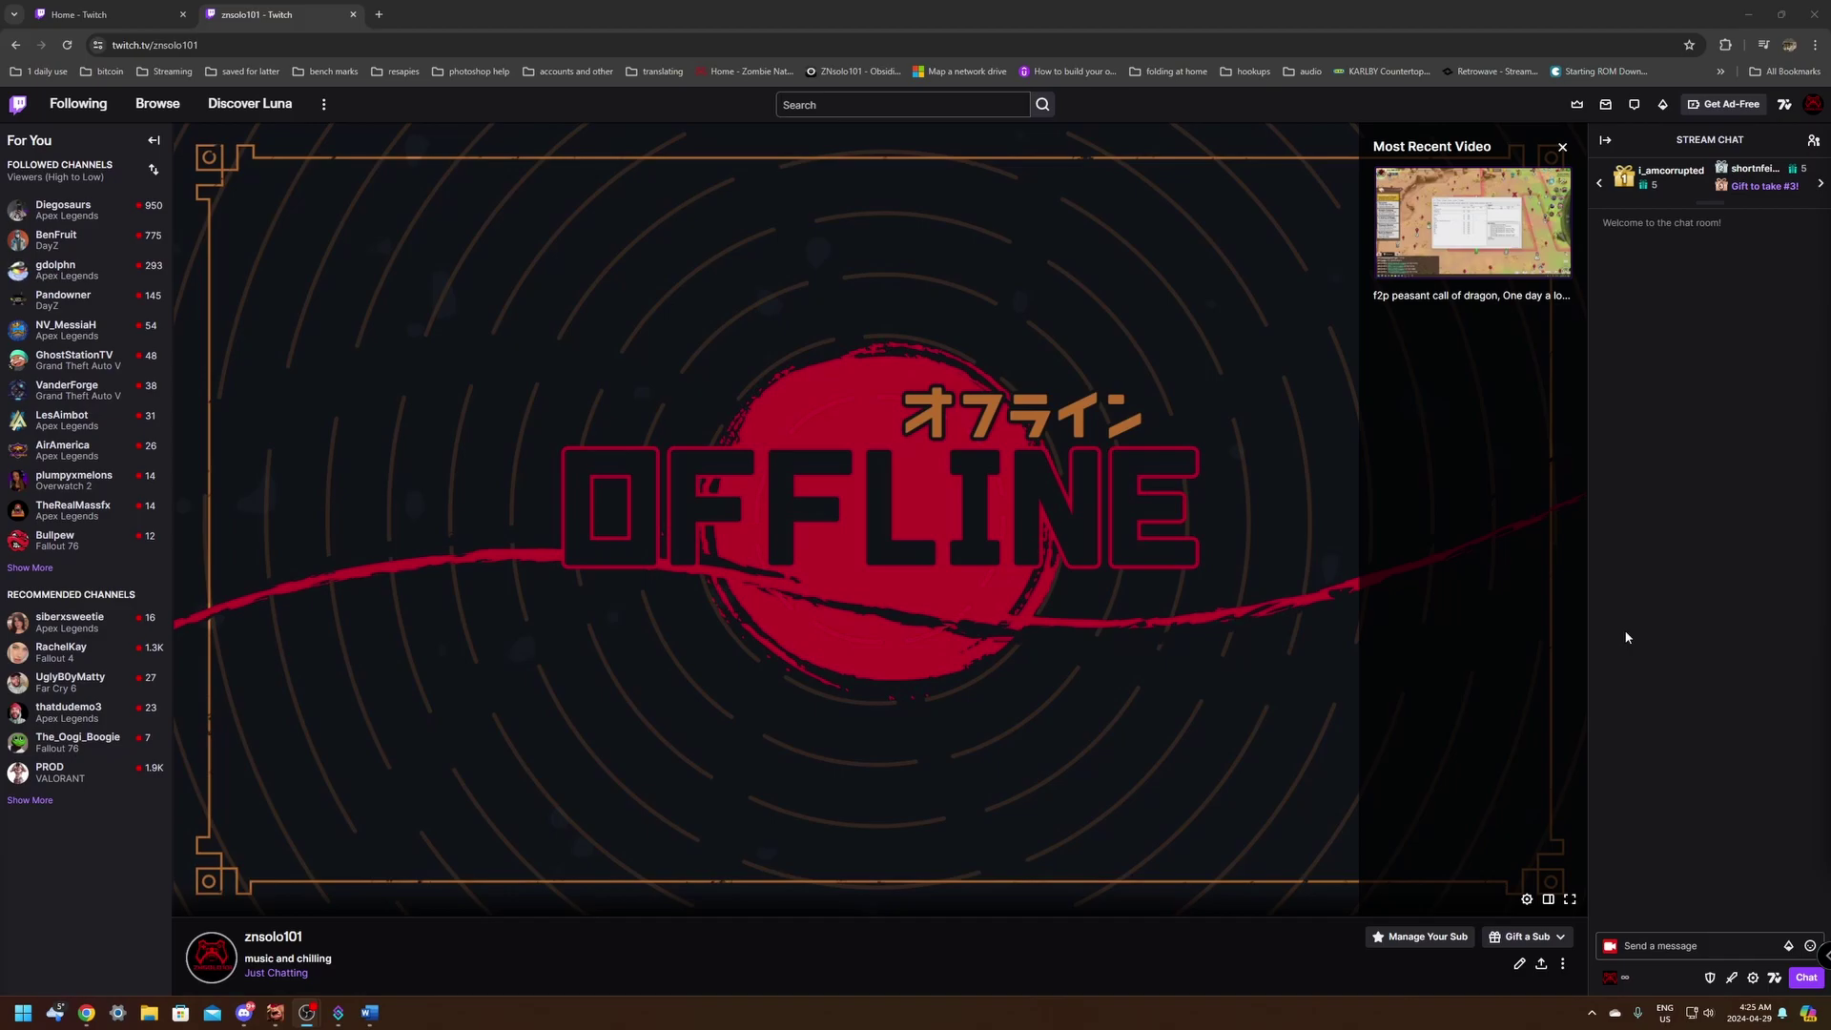
Step: Dismiss the 'Turn on Shield Mode?' confirmation with its X, leaving Shield Mode off
click(1710, 980)
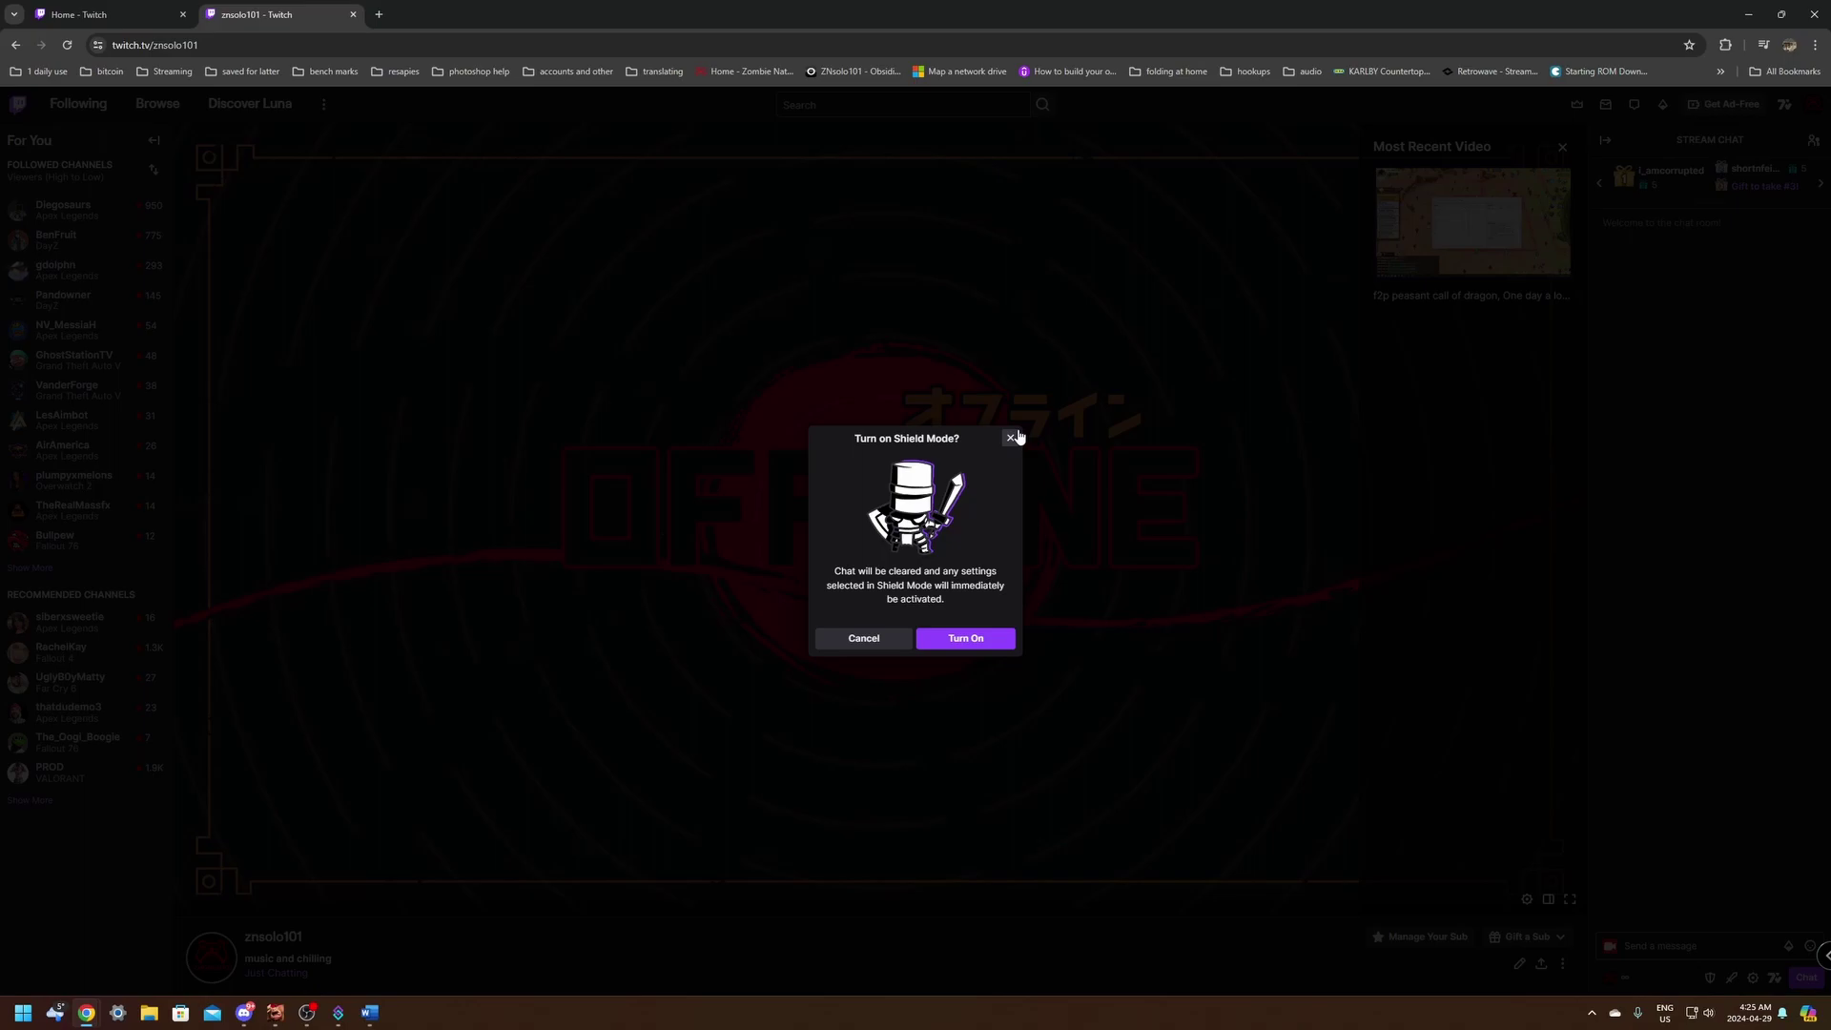
click(1015, 435)
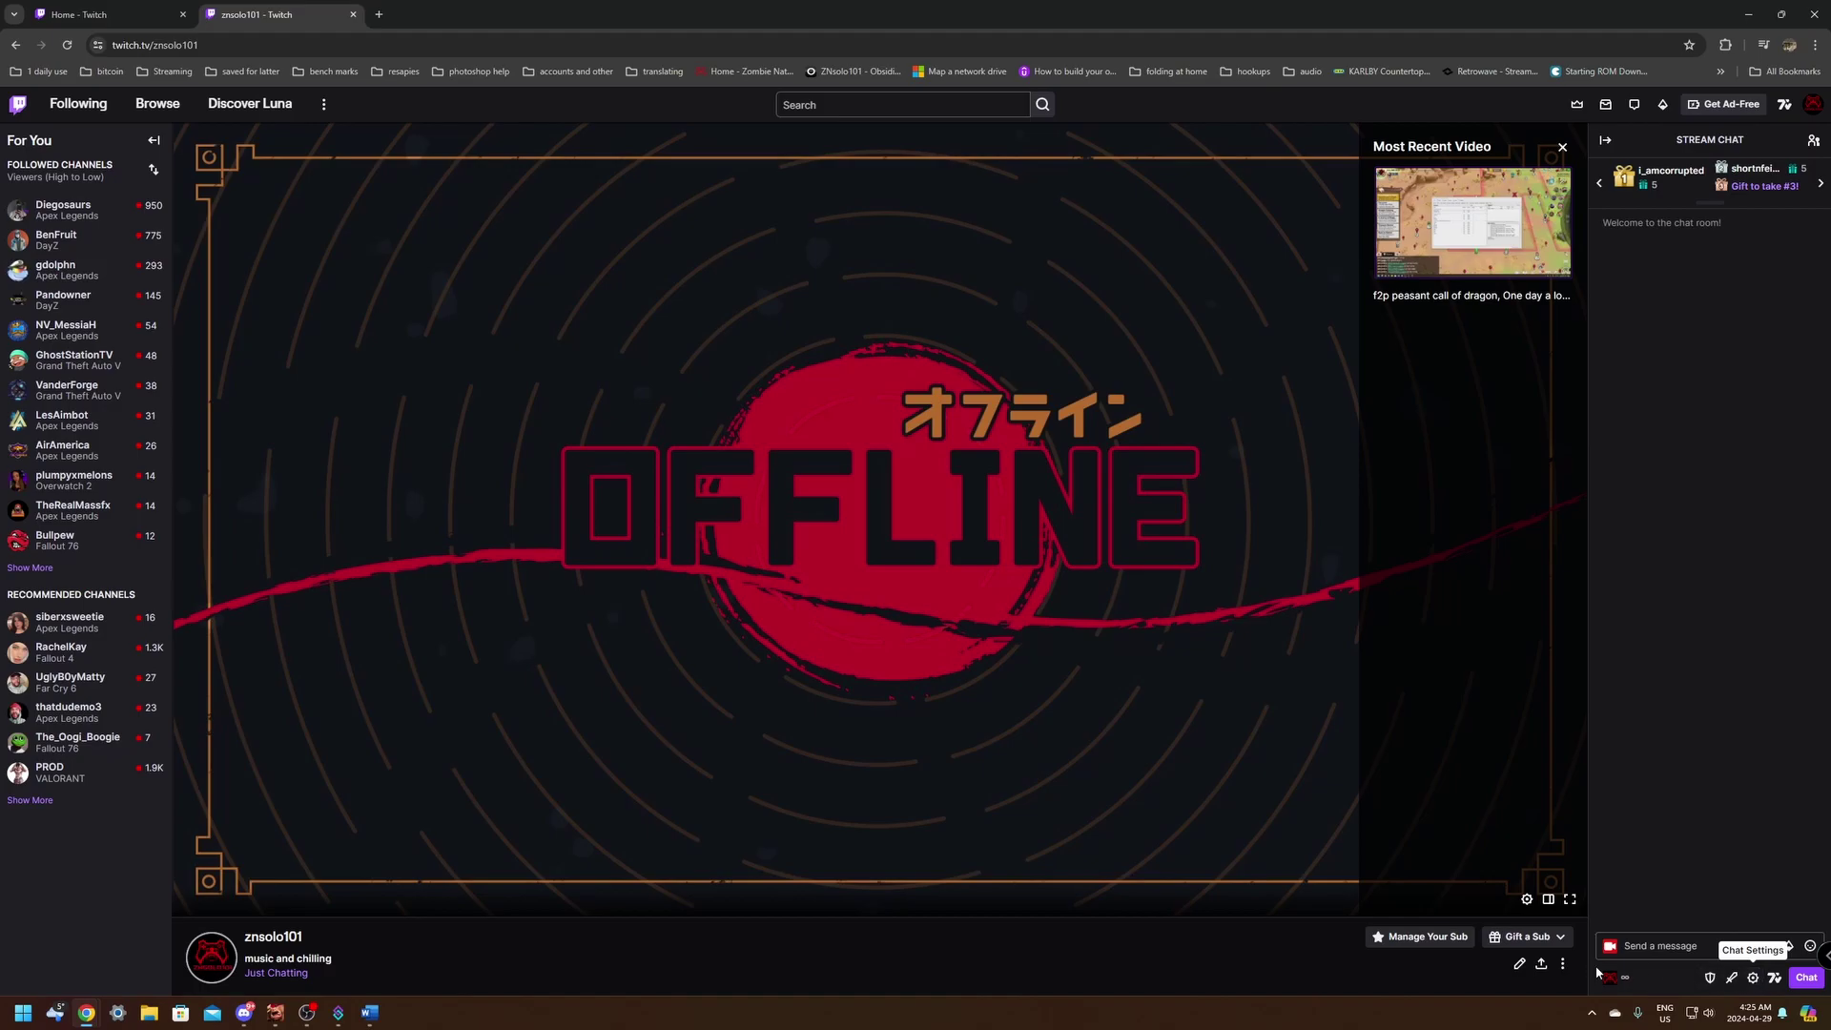
Step: Pop out the Shield Mode settings from chat settings, then reposition and enlarge the window
click(1752, 977)
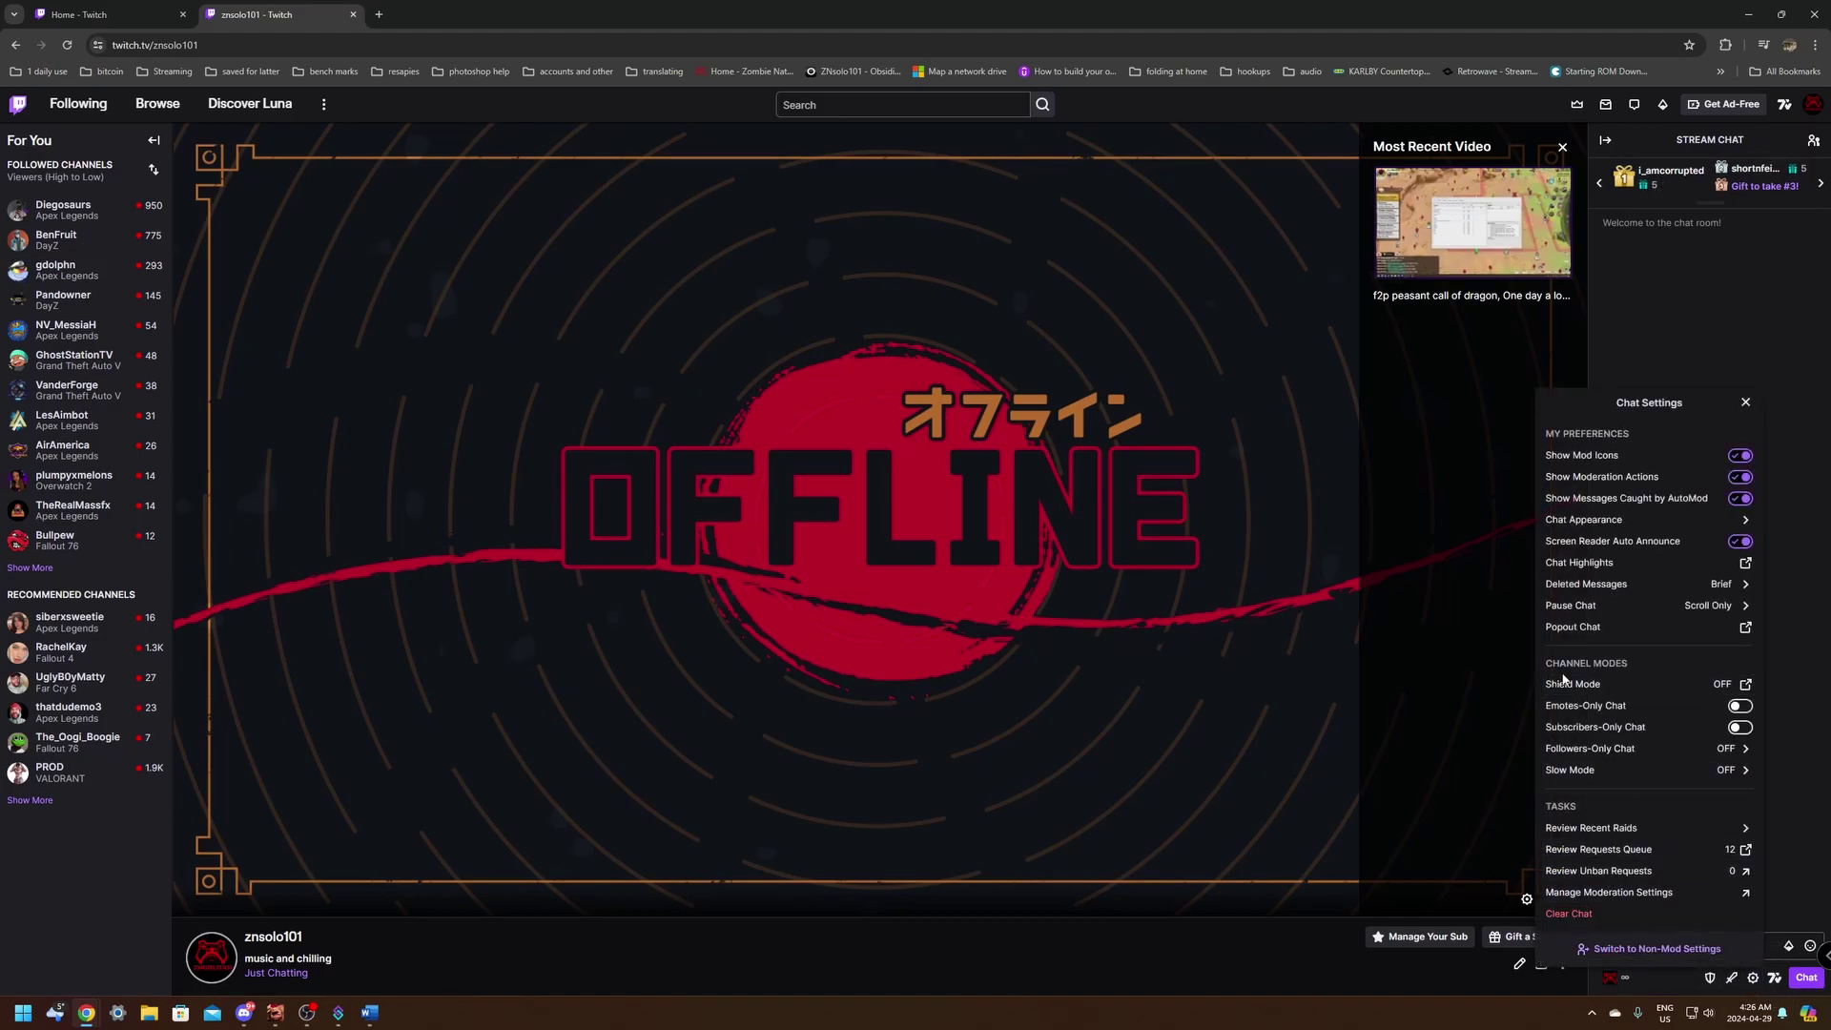
drag(1551, 663, 1641, 663)
click(1563, 687)
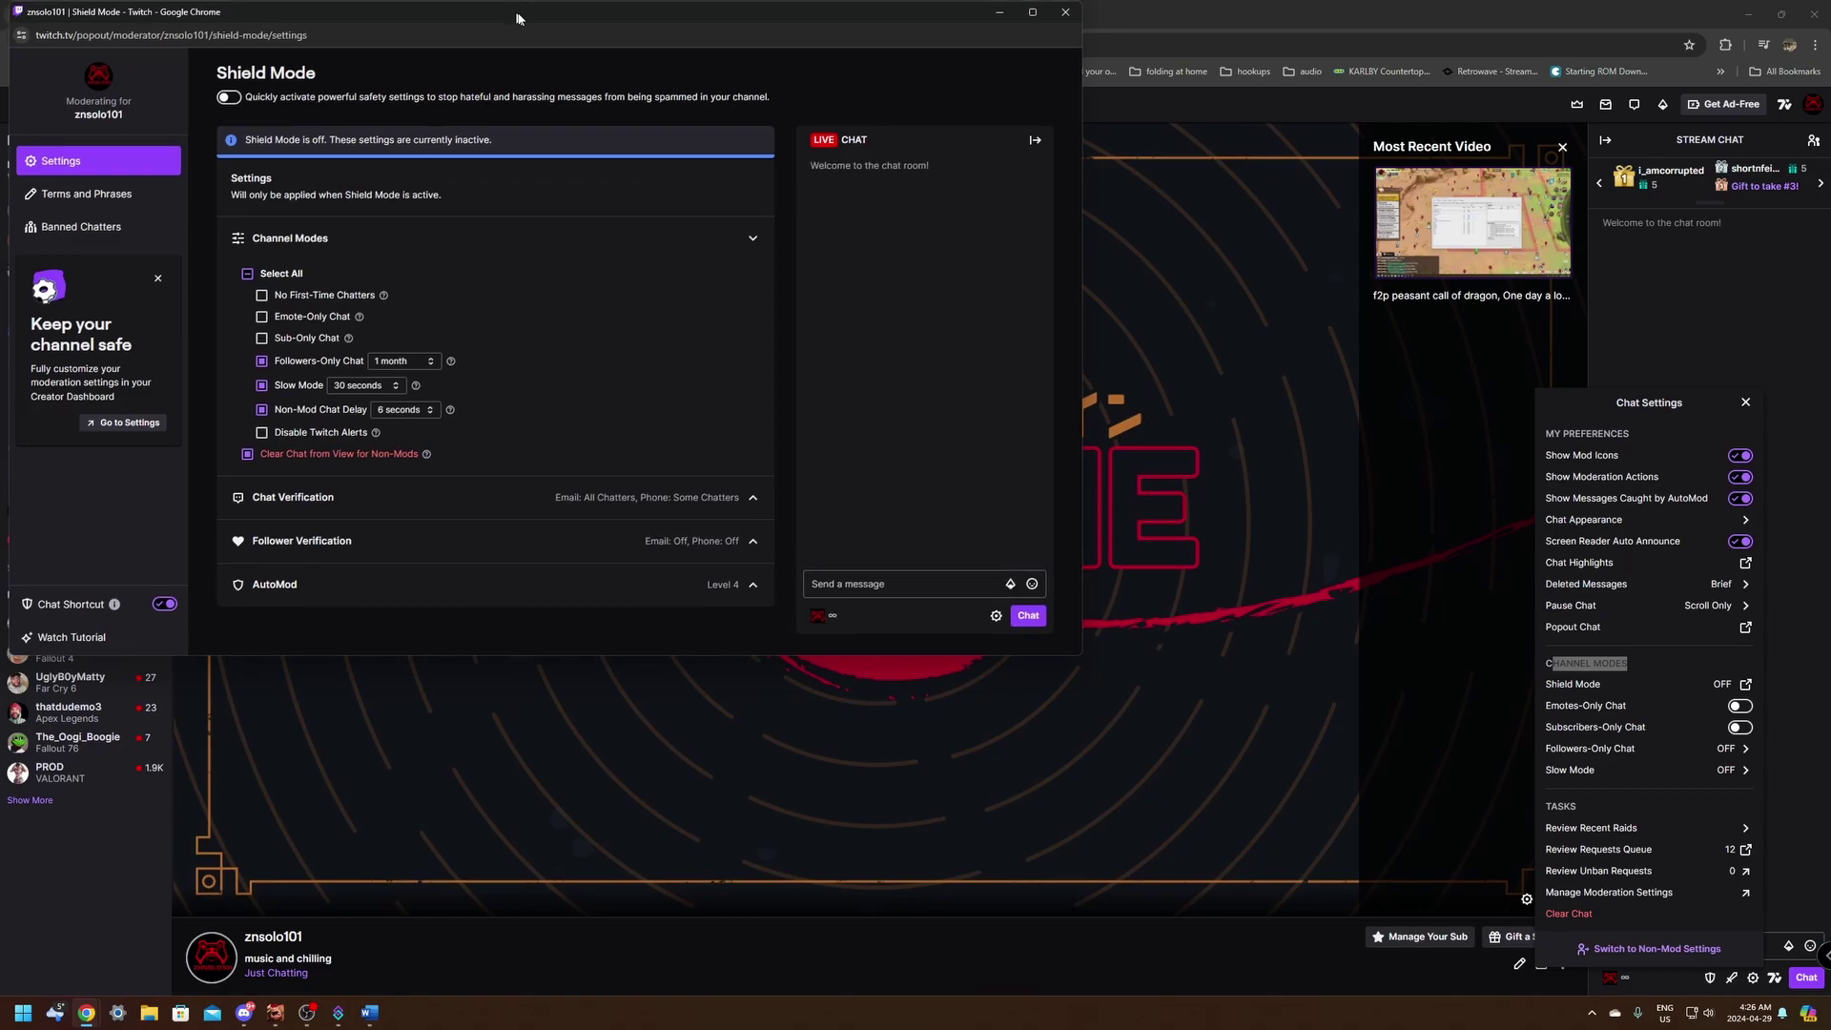
drag(522, 20, 622, 42)
drag(1186, 676, 1488, 882)
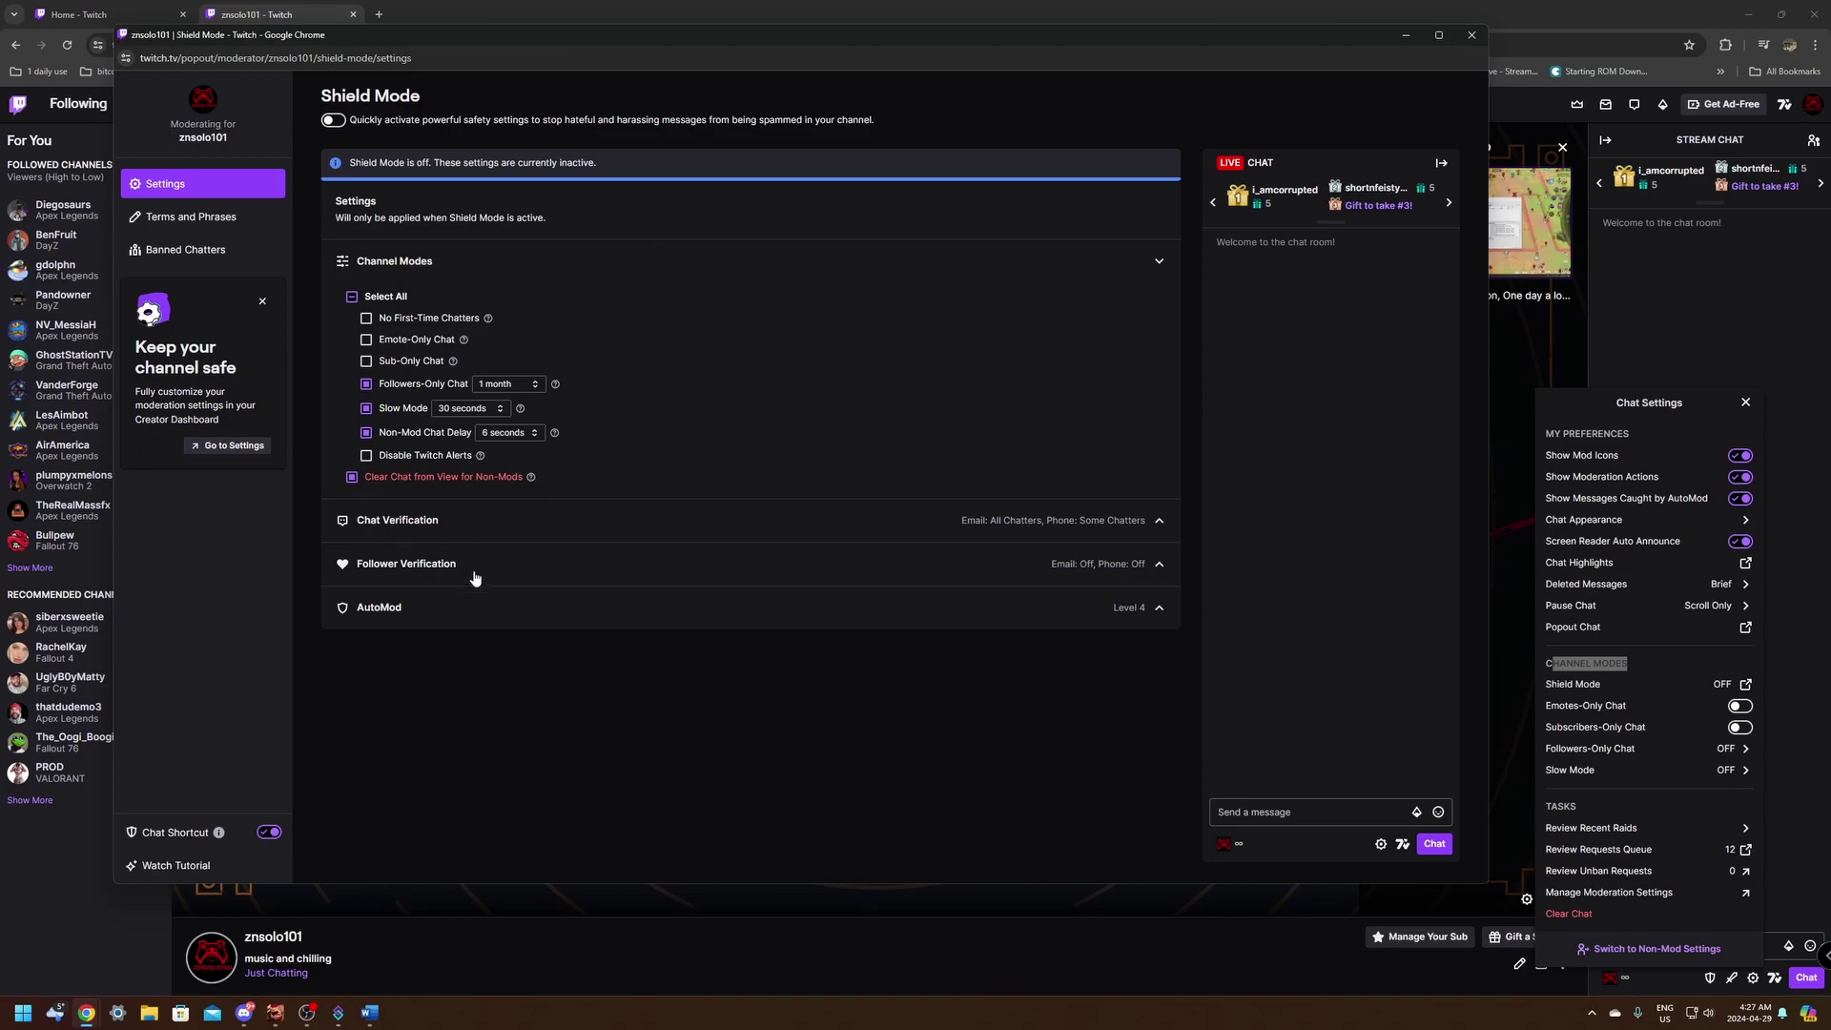
Step: Expand Chat Verification to reveal its Email and Phone verification options
click(474, 521)
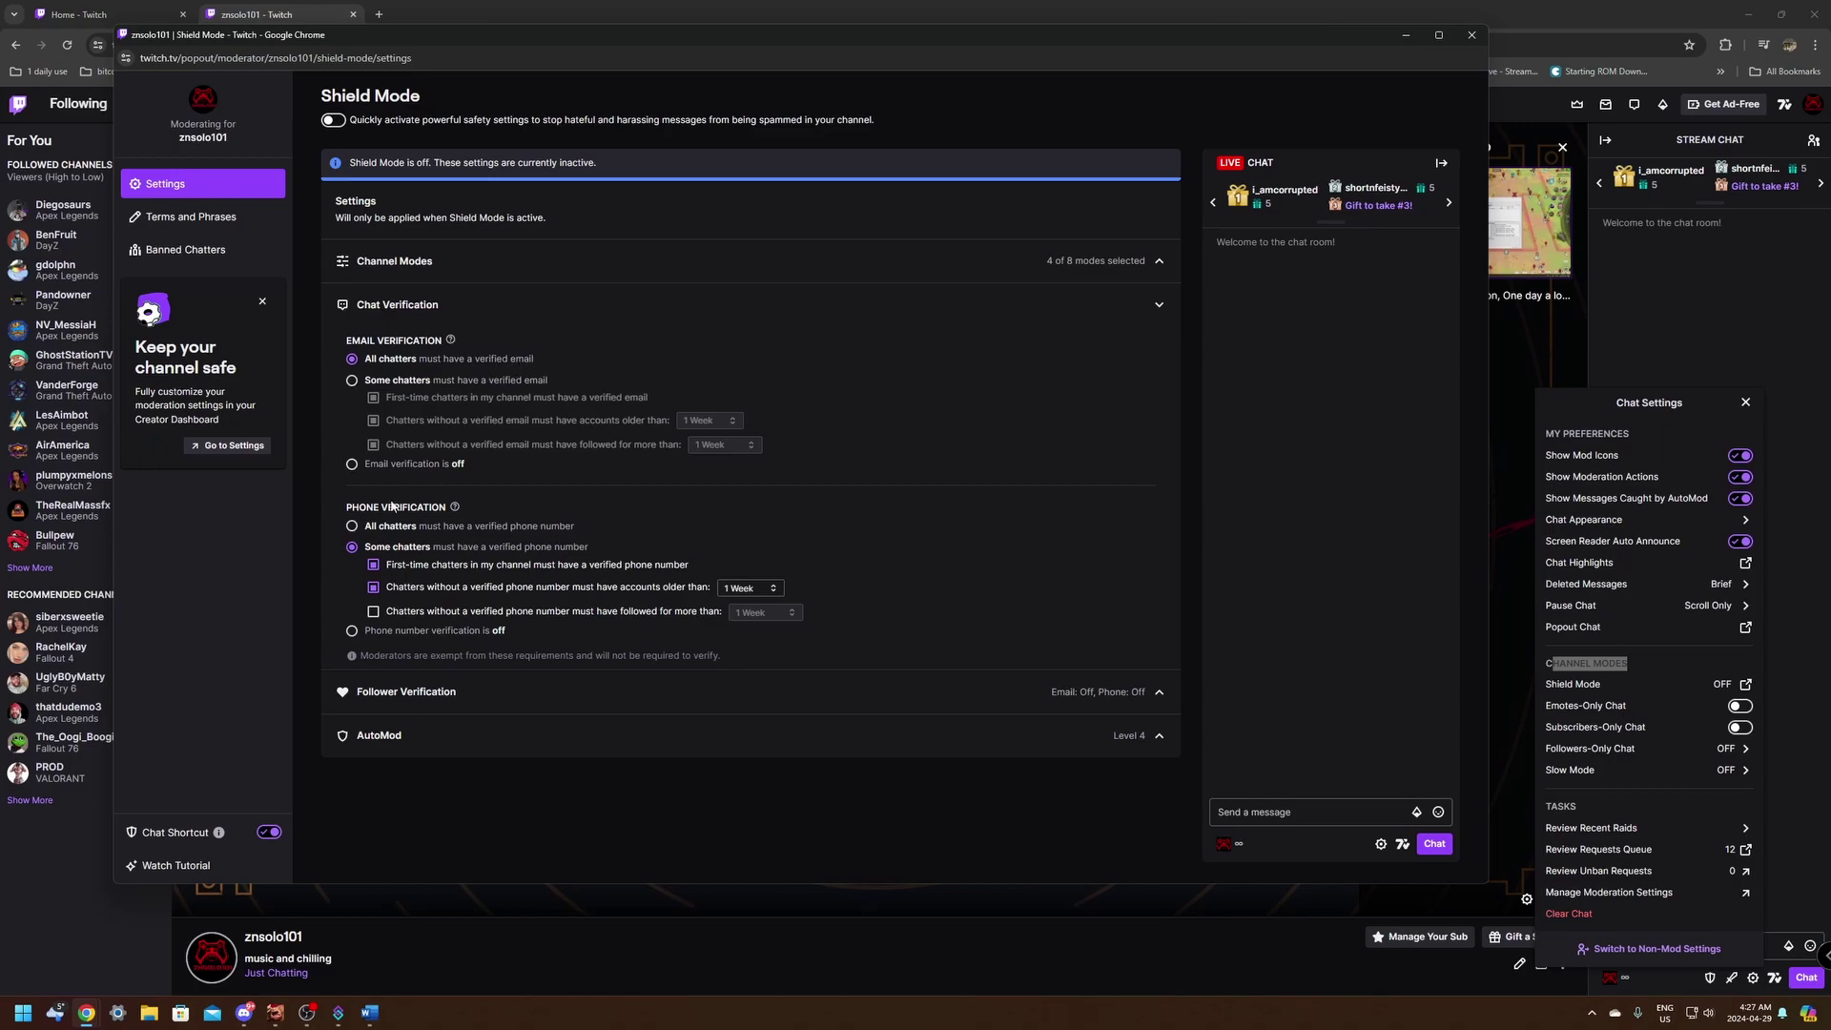
drag(346, 508, 458, 503)
Step: Set follower verification so all users need a verified email to follow, and expand AutoMod
click(450, 693)
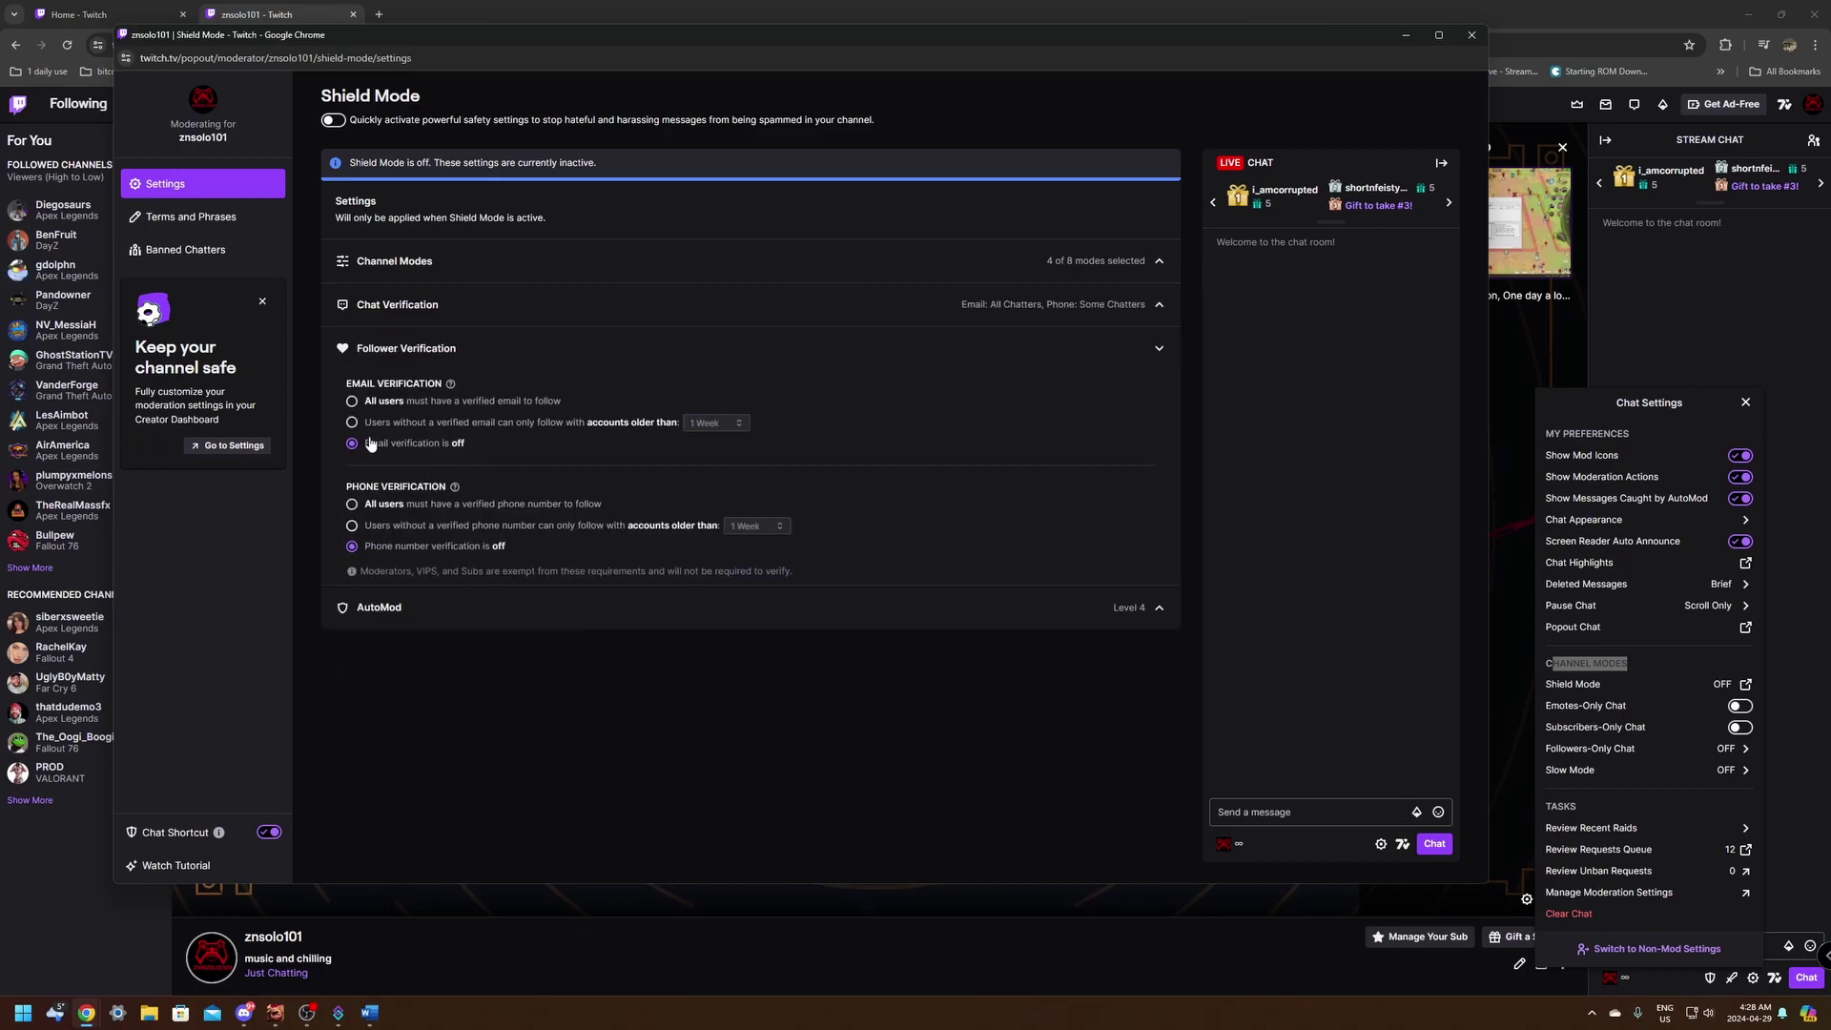
click(352, 402)
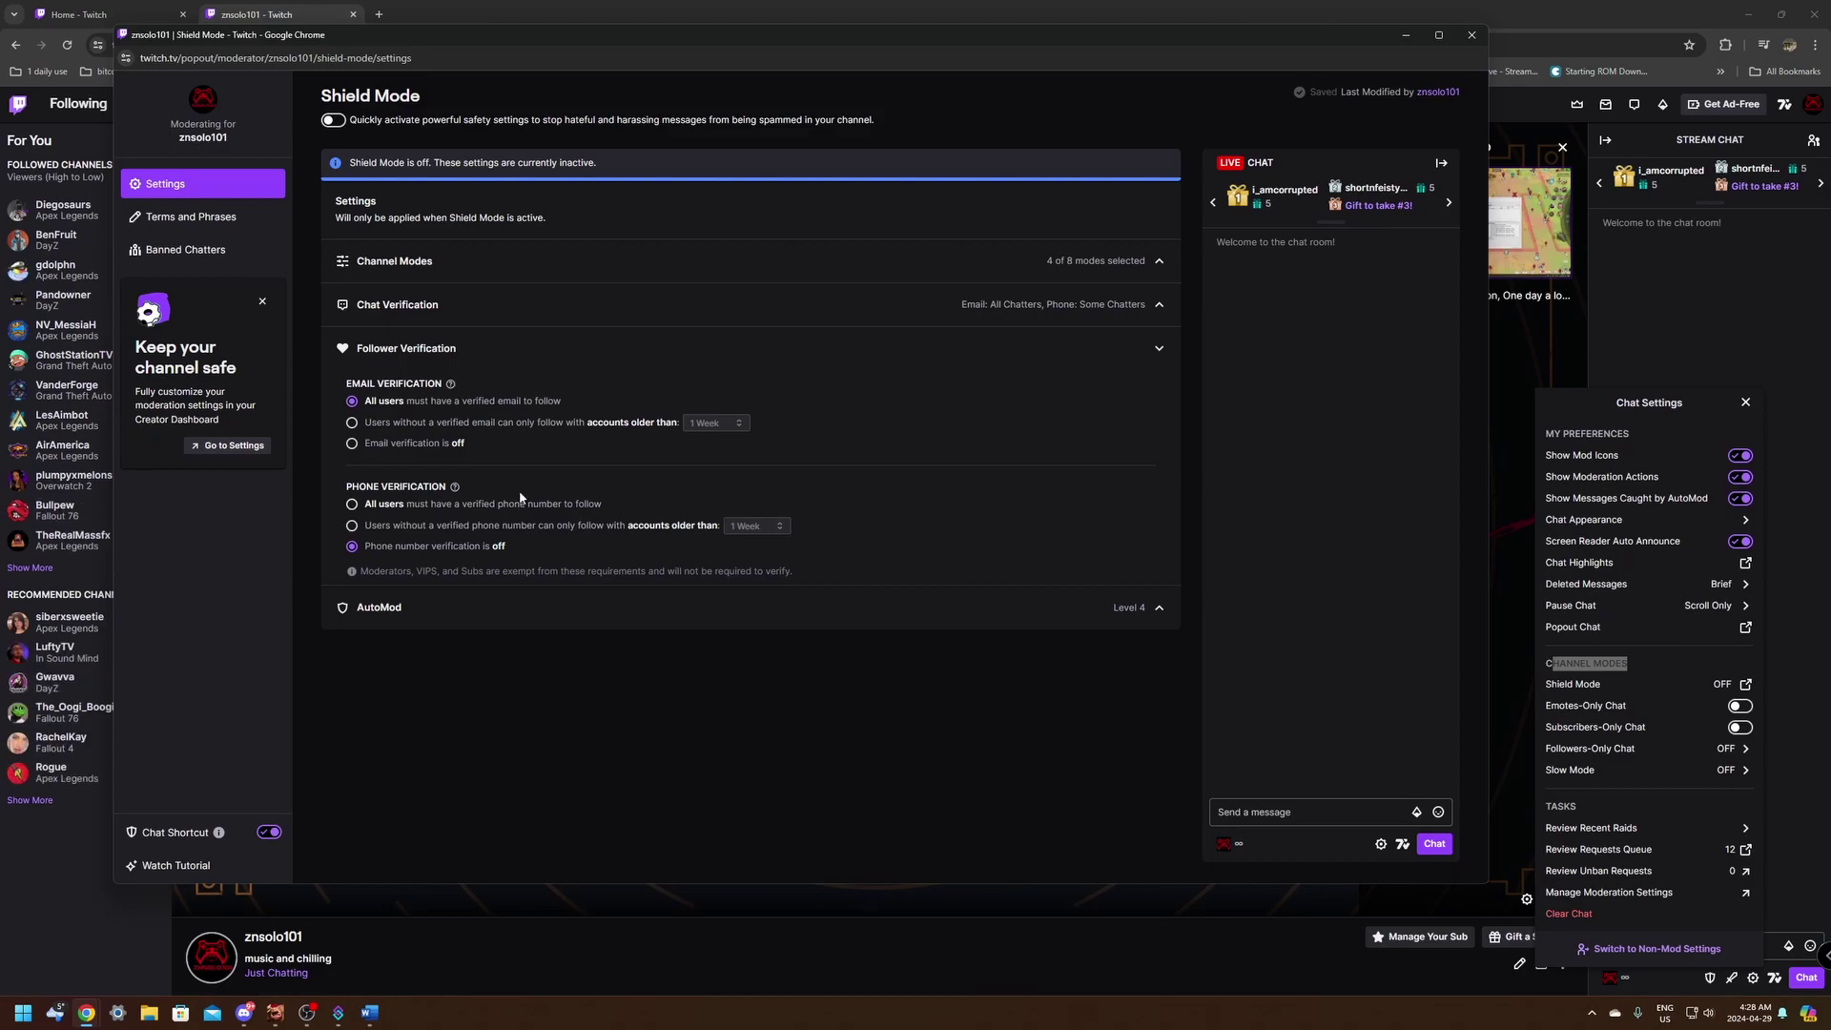
click(550, 610)
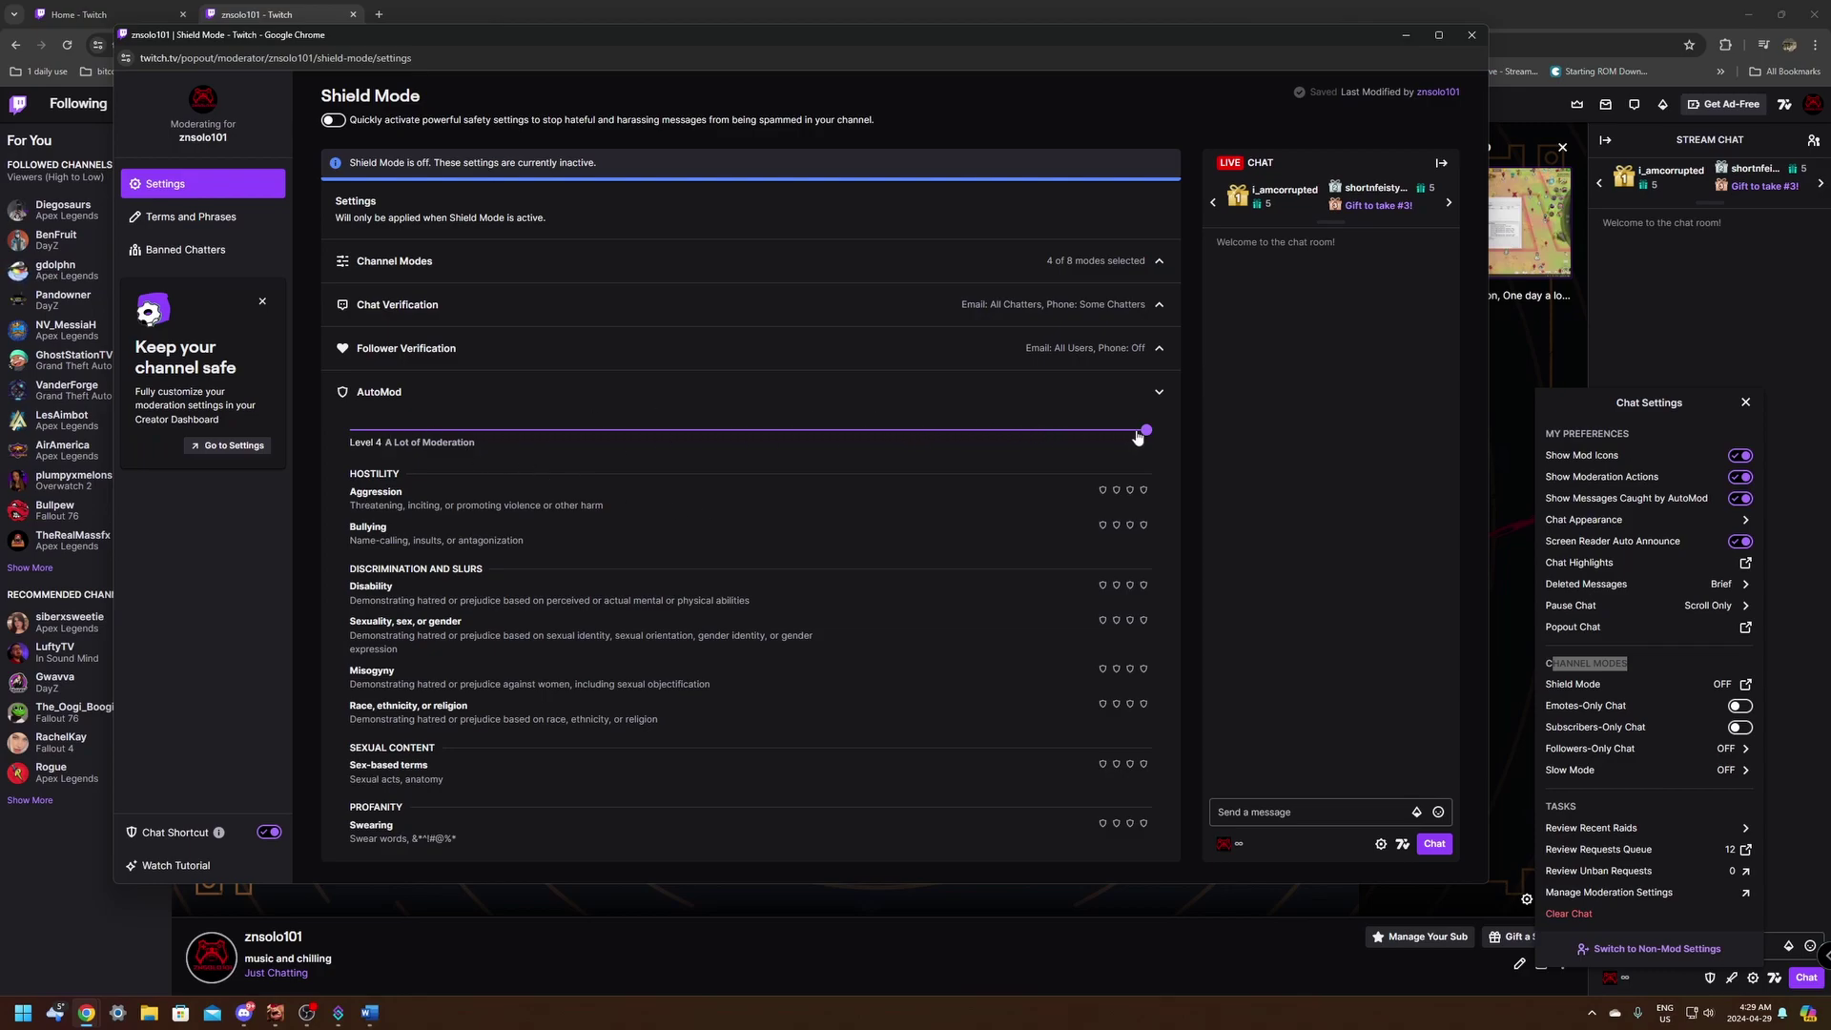
Step: Slide Shield Mode's AutoMod down to Level 2, Some Moderation
drag(1140, 432, 732, 442)
Step: Close the settings windows and turn Shield Mode on from the chat shield icon
click(1472, 35)
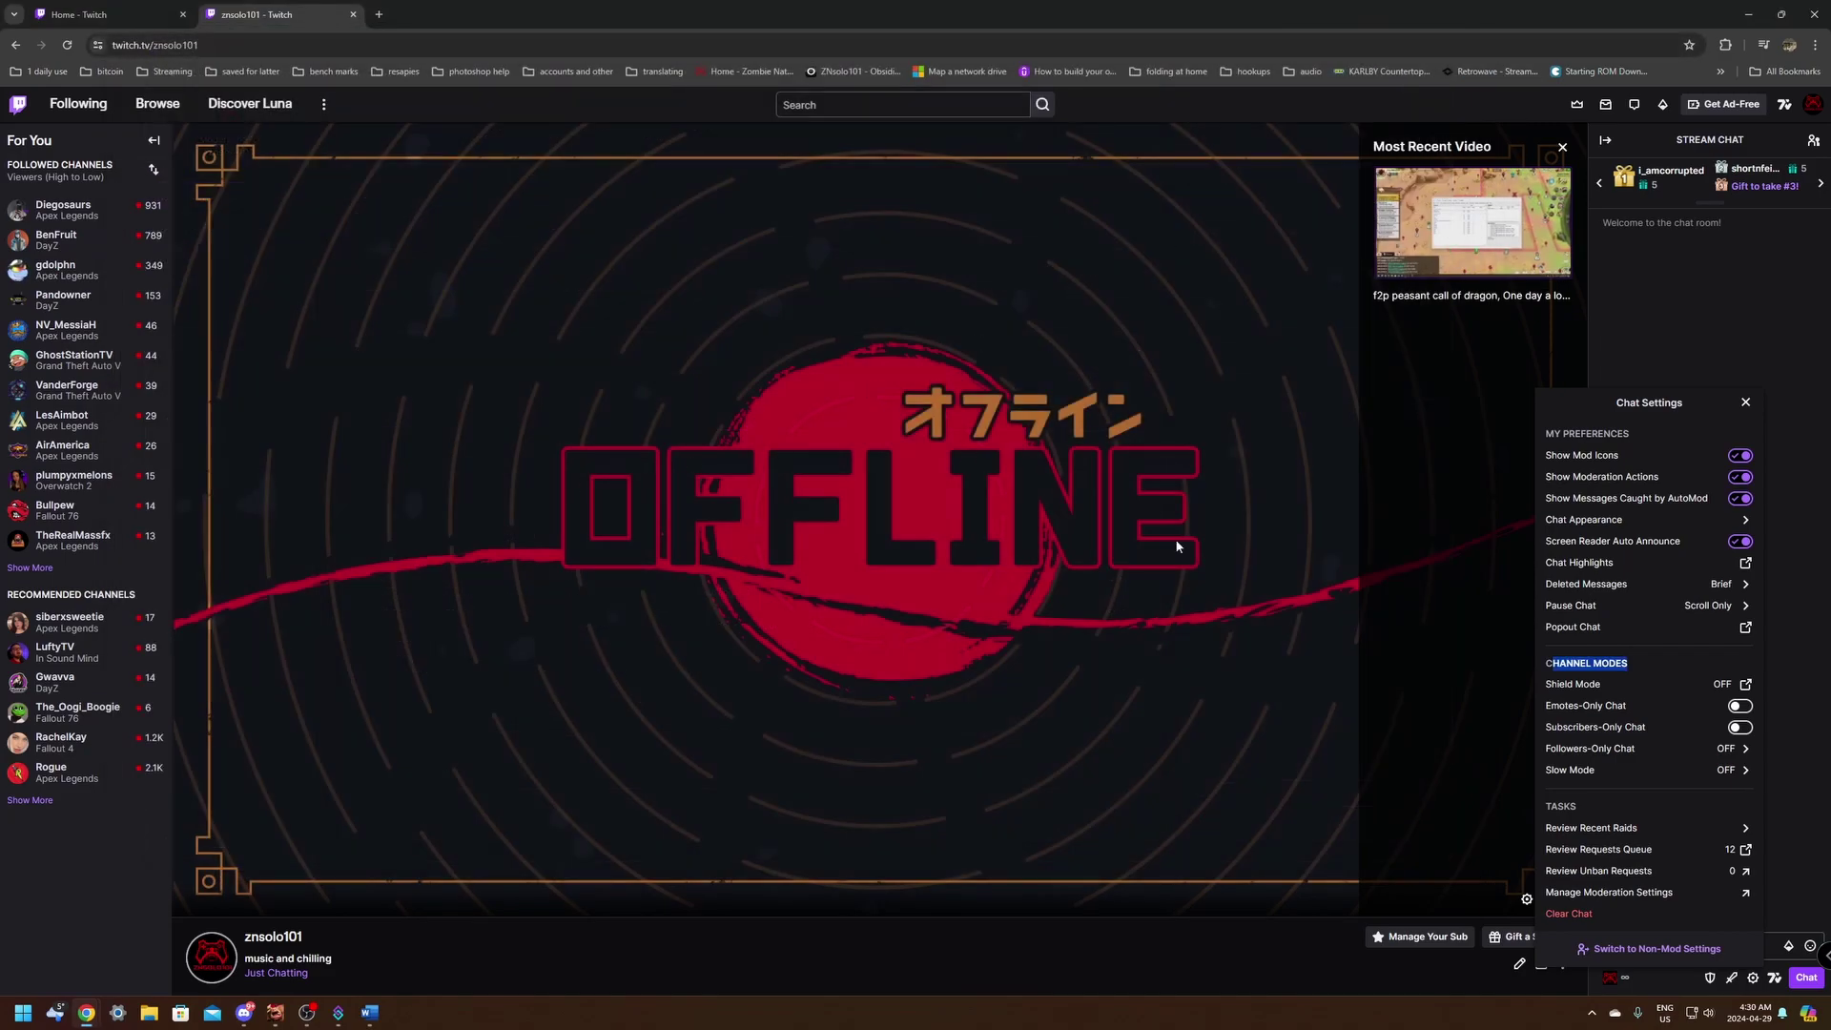
click(1691, 288)
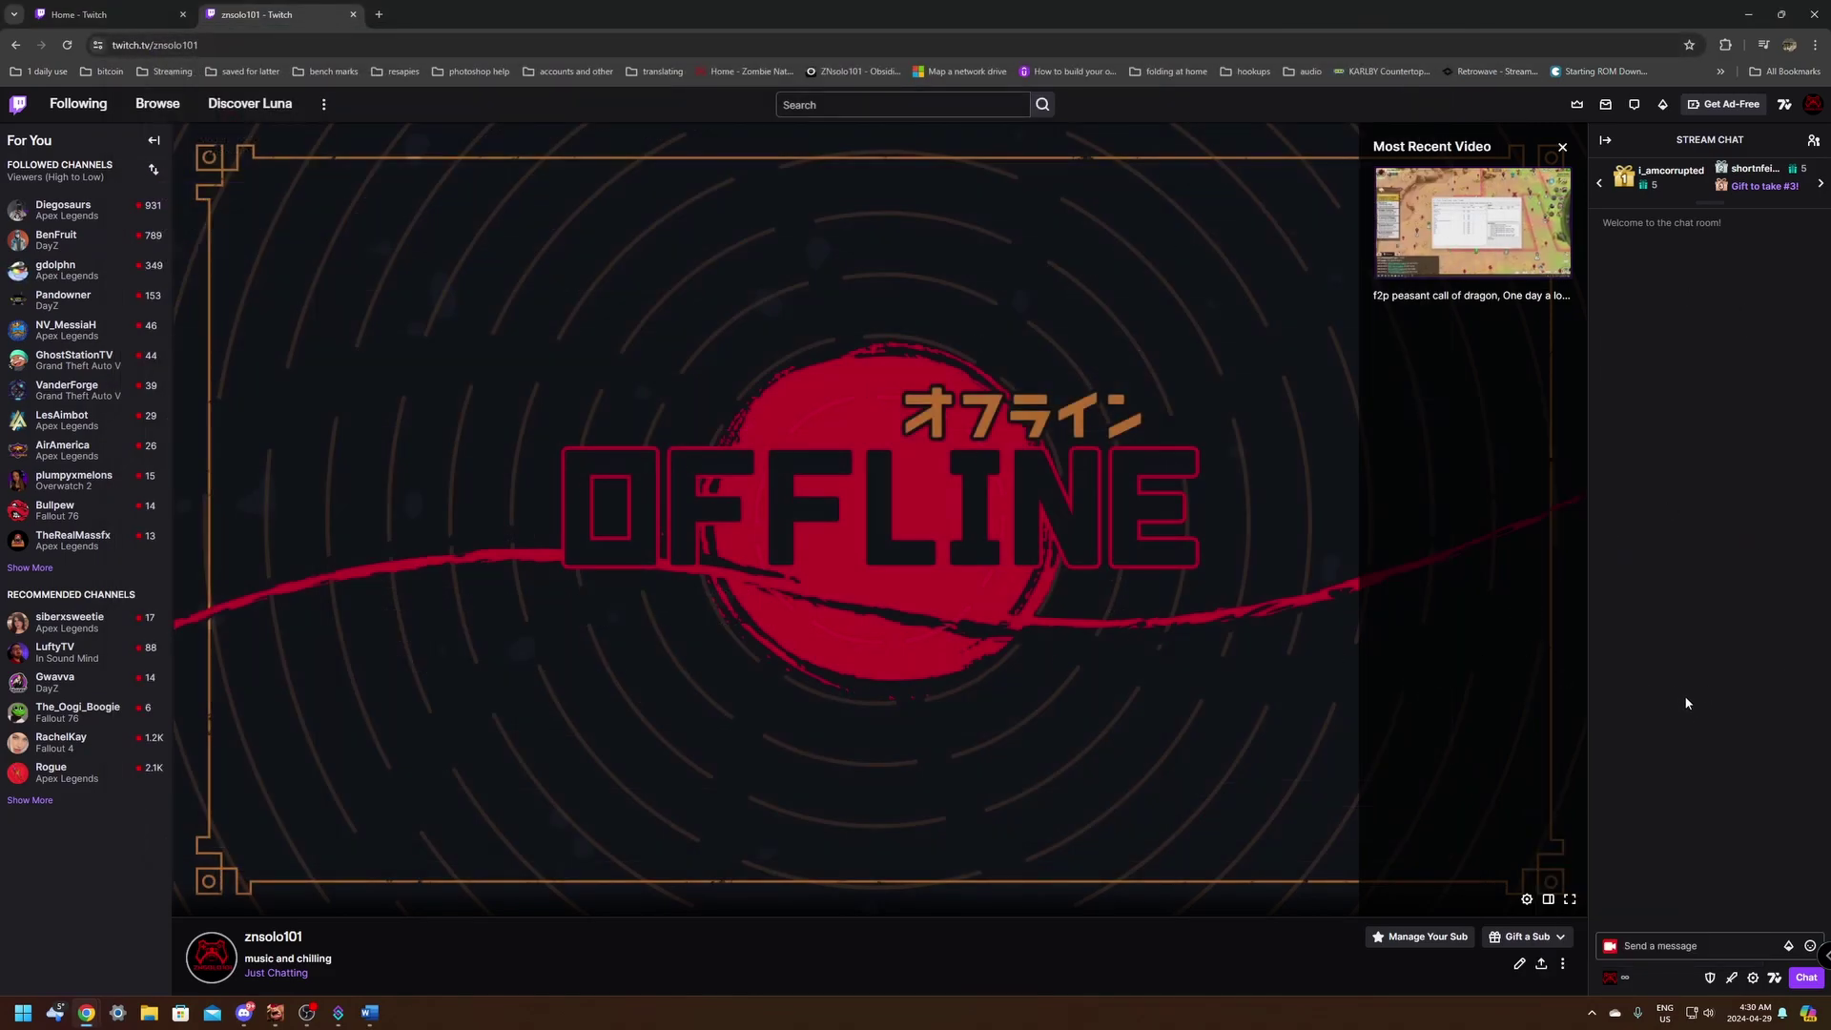
click(1710, 978)
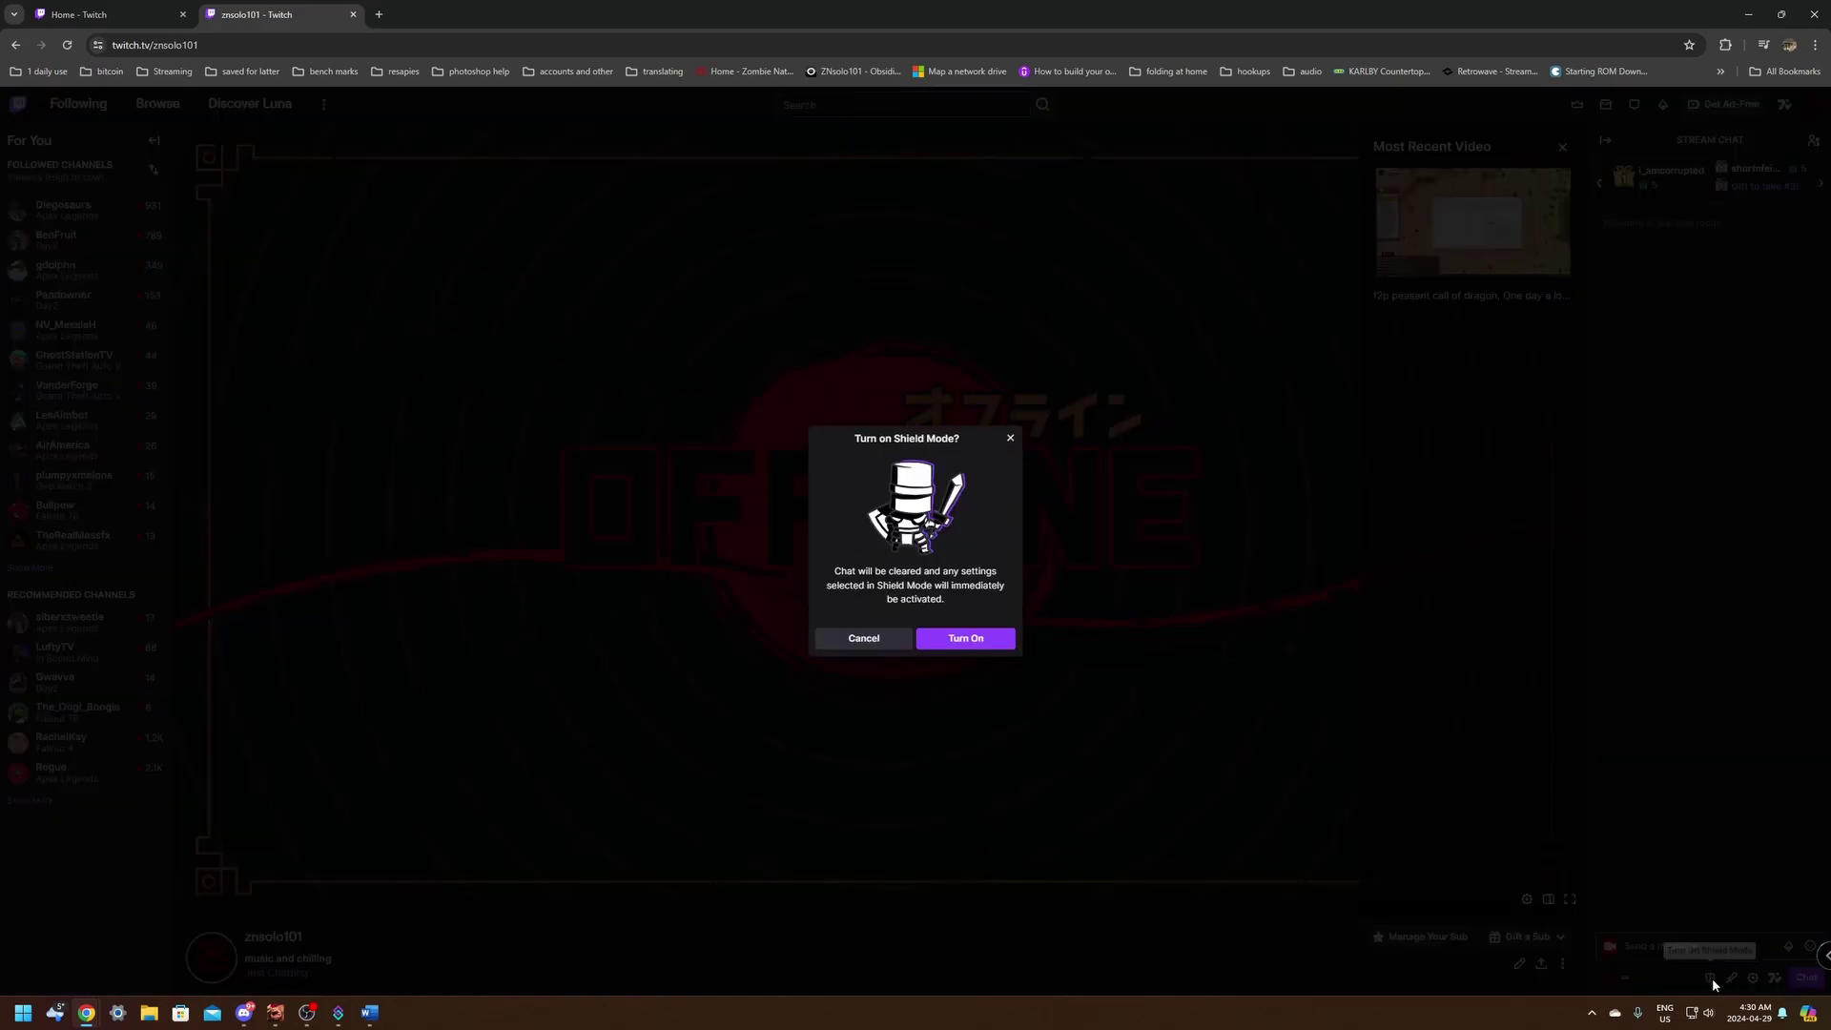
click(954, 641)
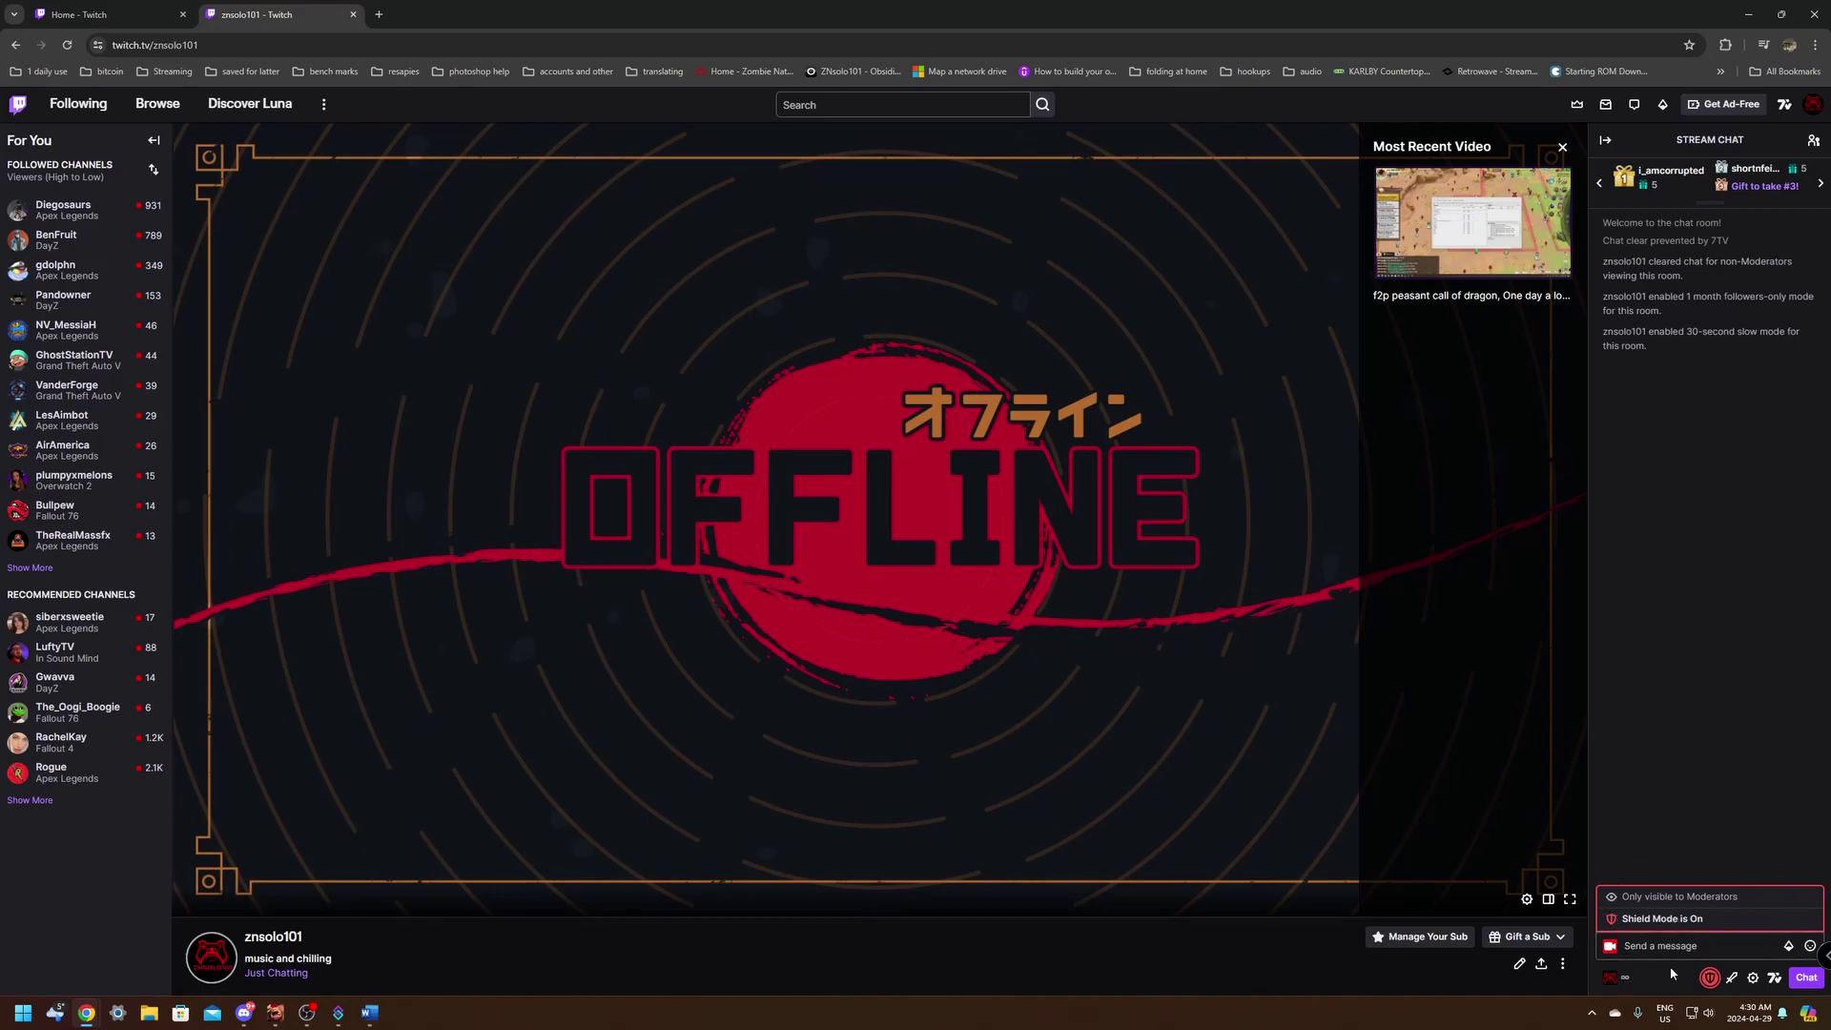
Step: Turn Shield Mode back off via its On notice, then go to the Creator Dashboard
click(1711, 982)
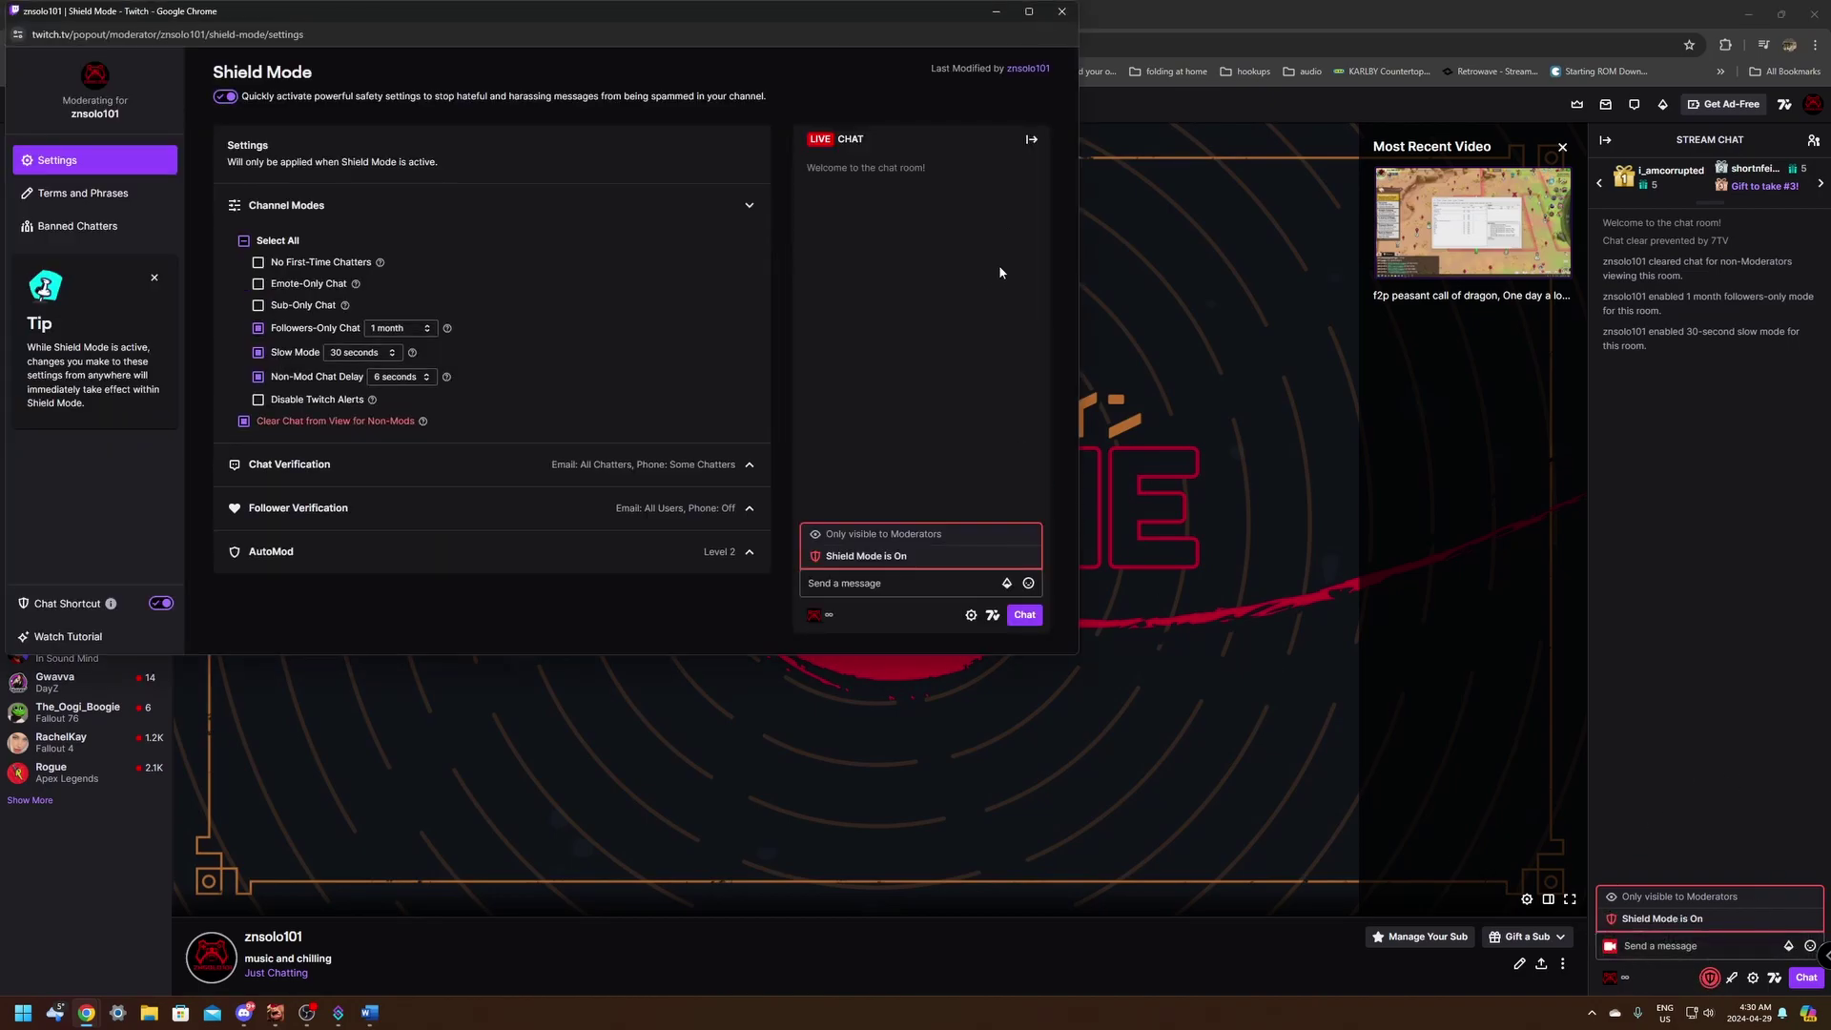
click(1707, 993)
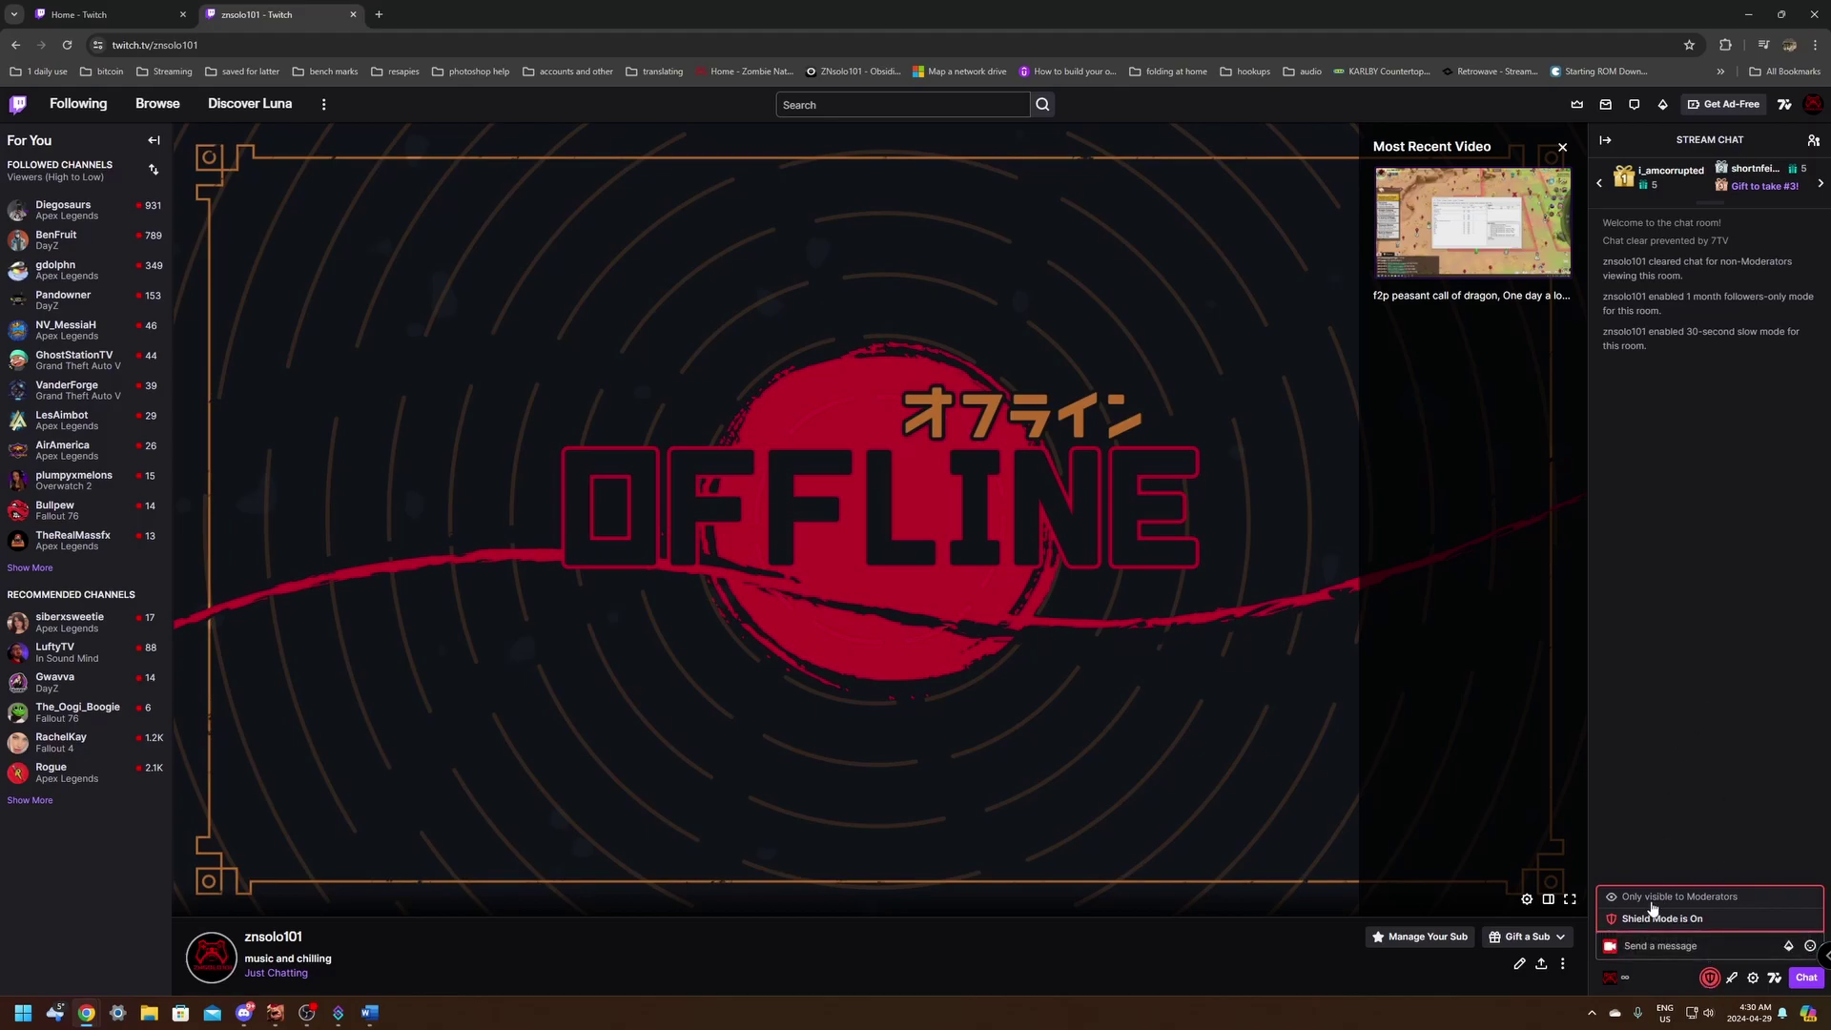
click(1686, 918)
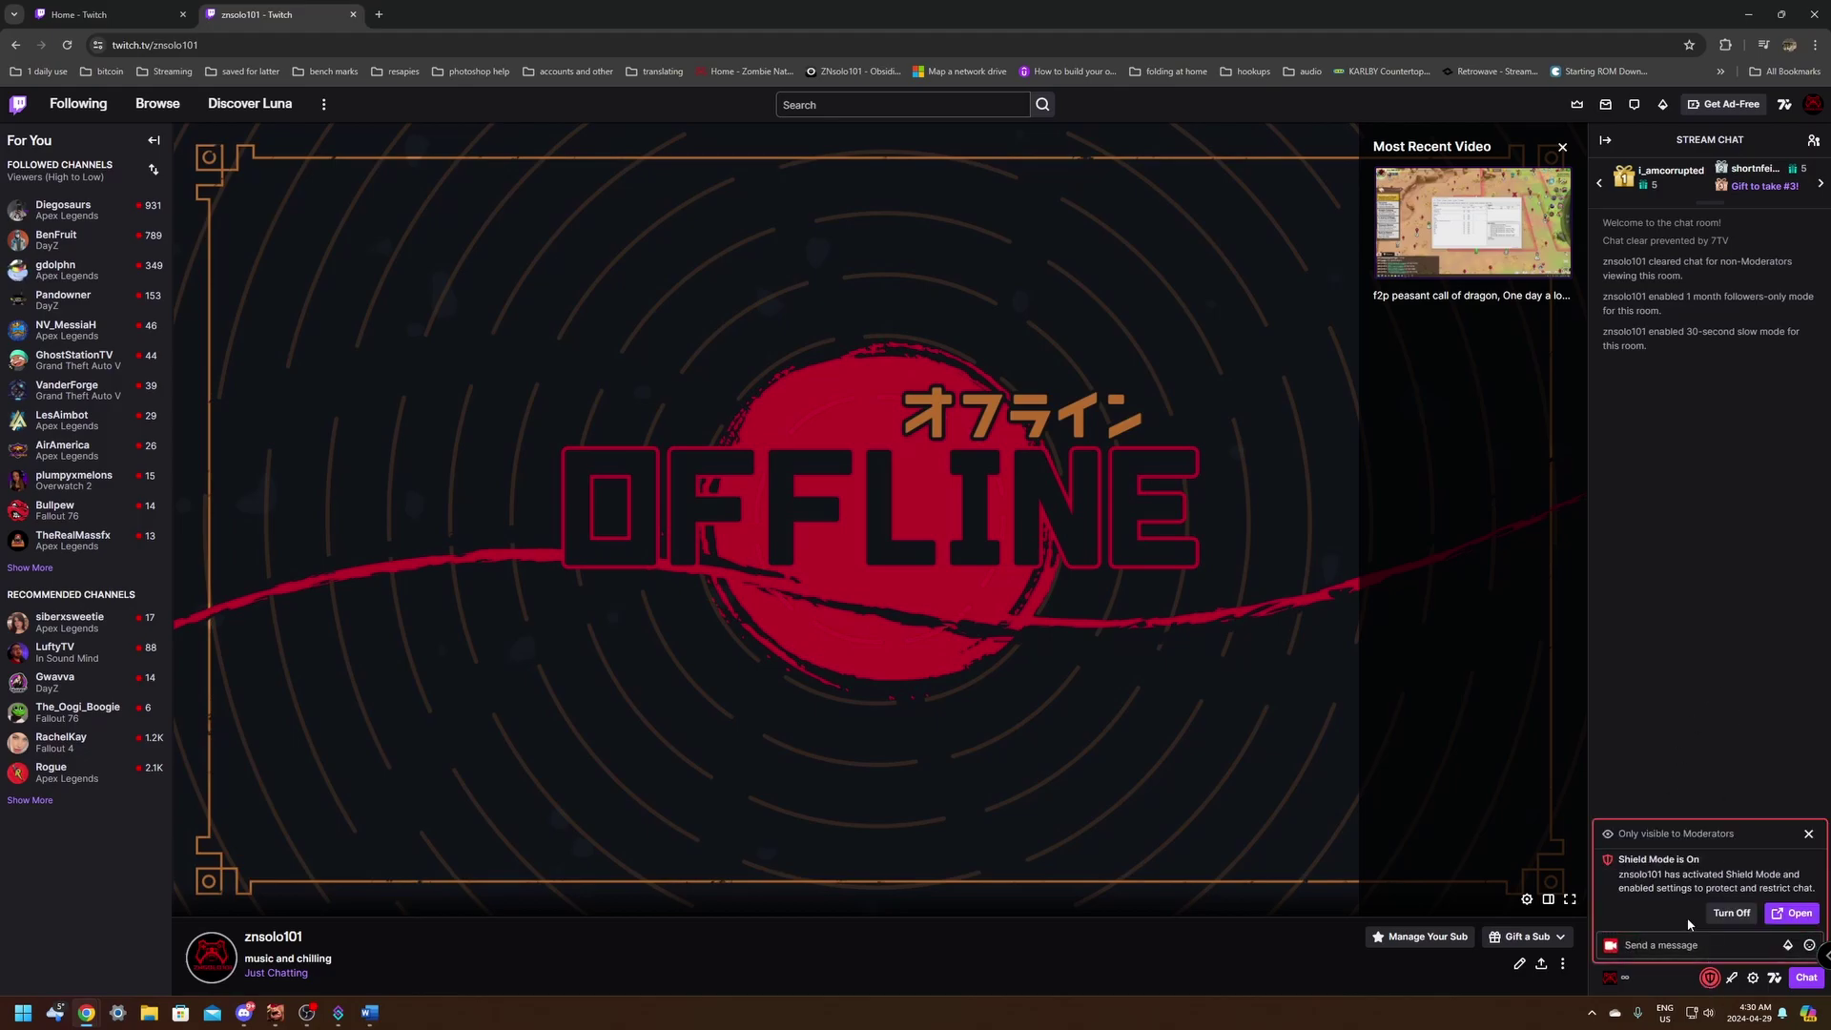
click(1799, 915)
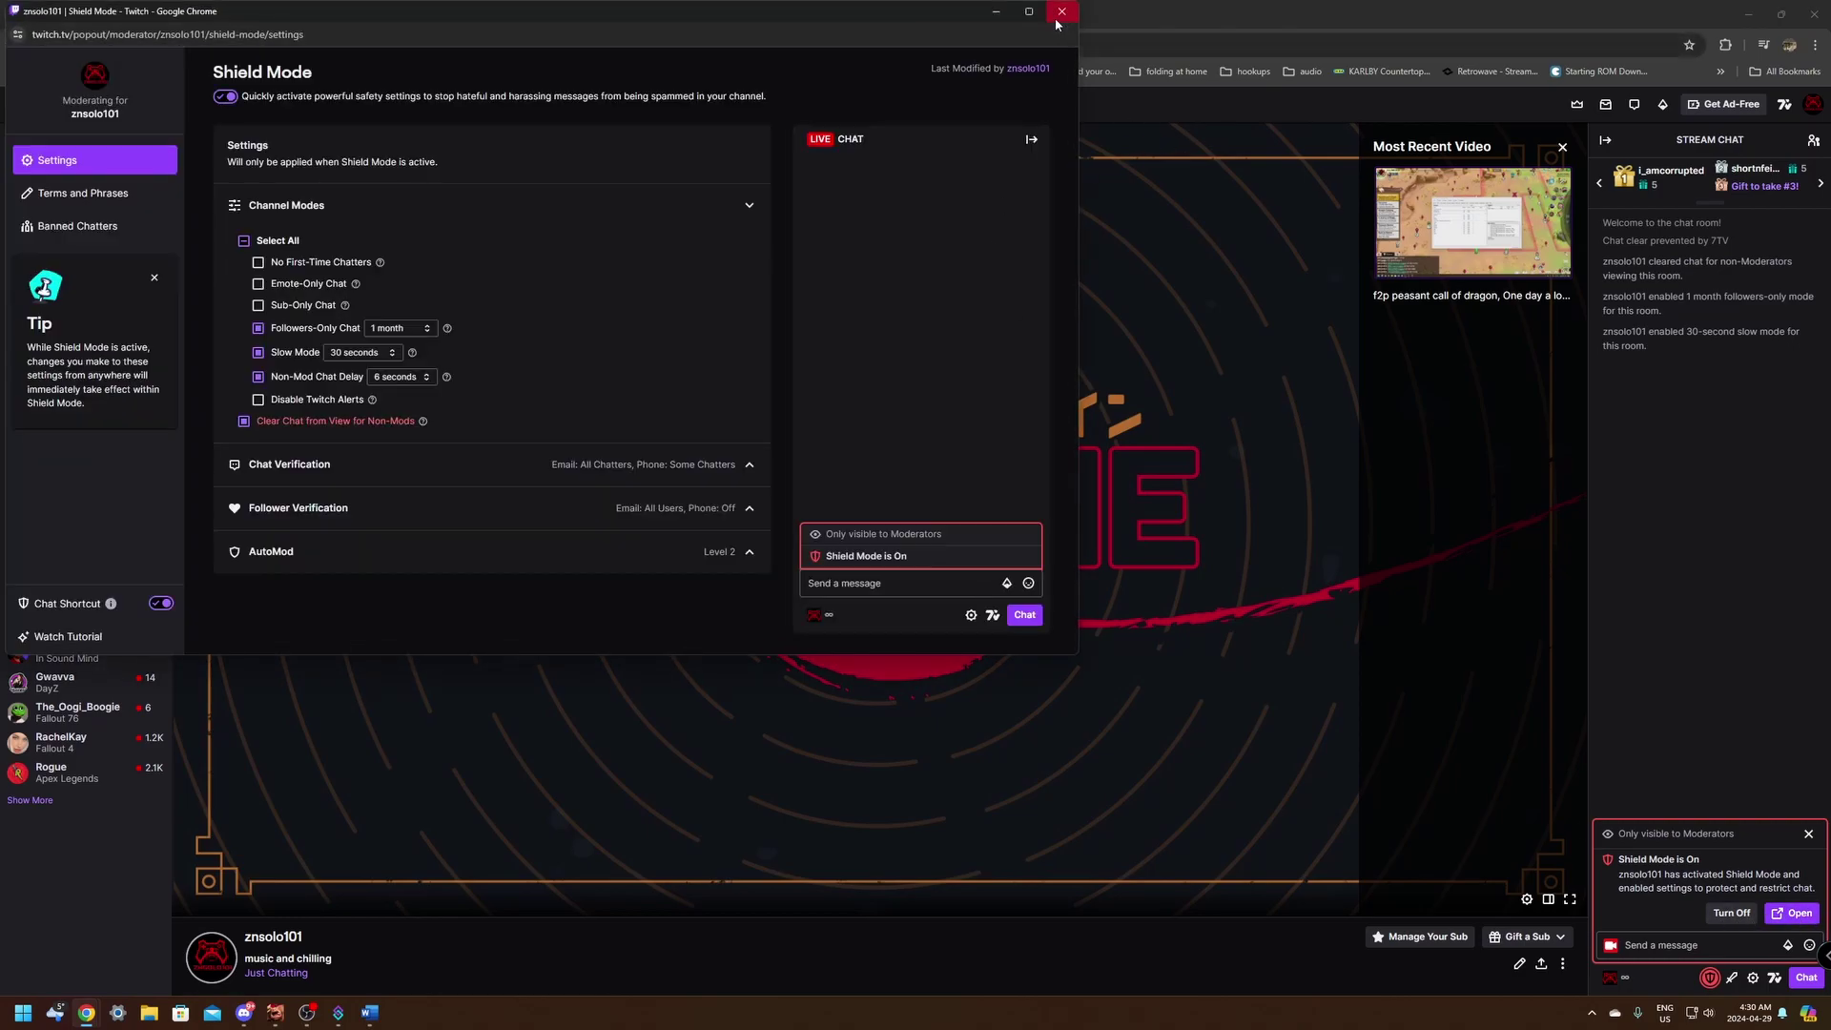
click(1538, 545)
click(1731, 912)
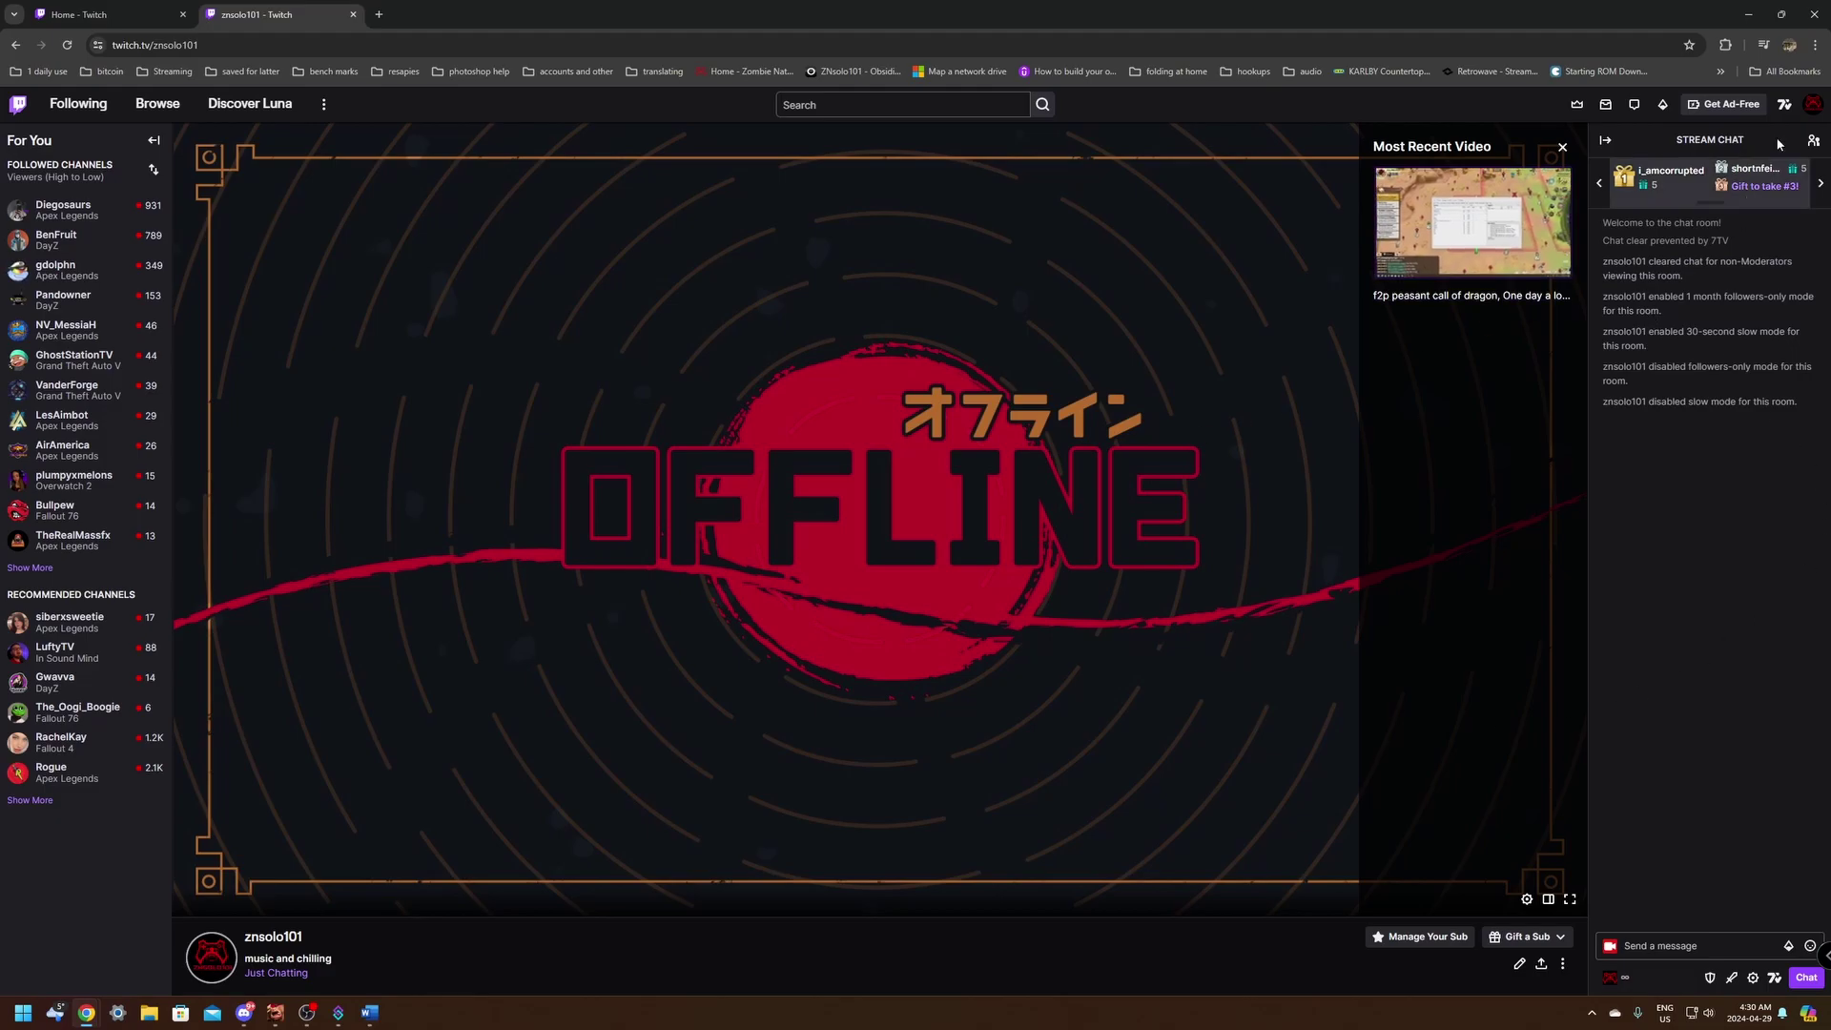
click(1812, 104)
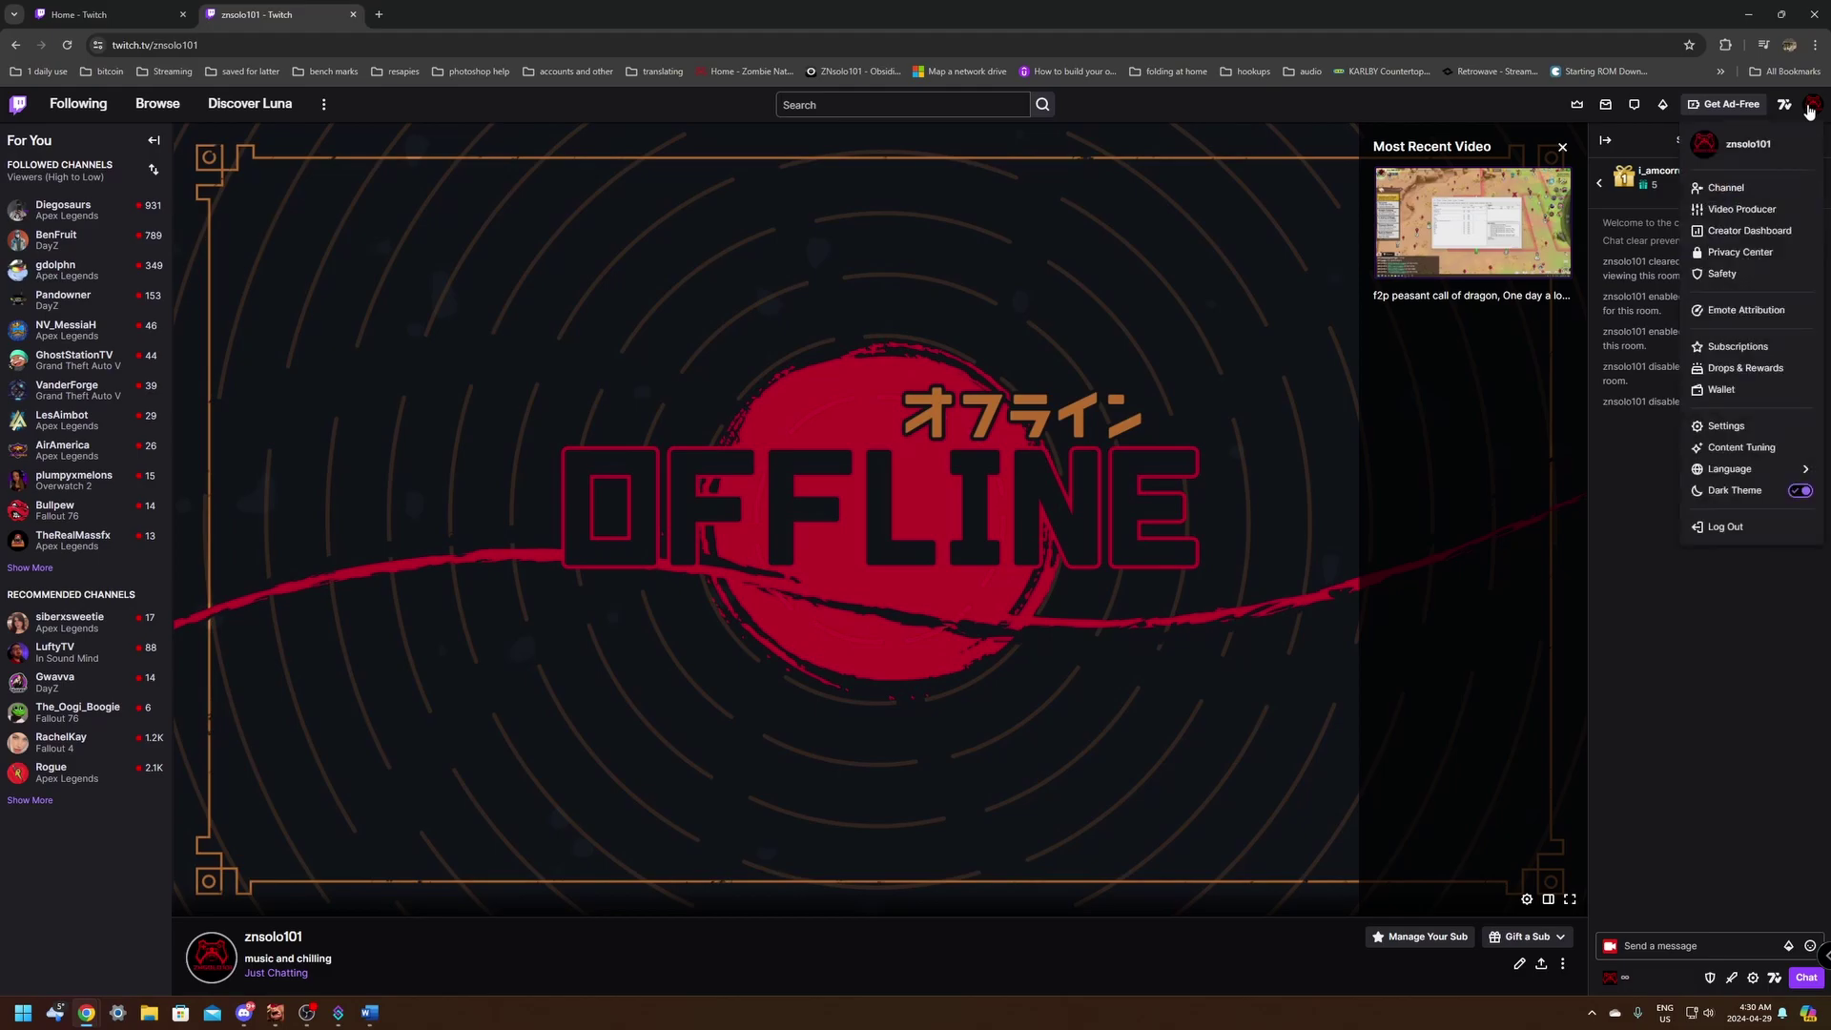
click(1721, 232)
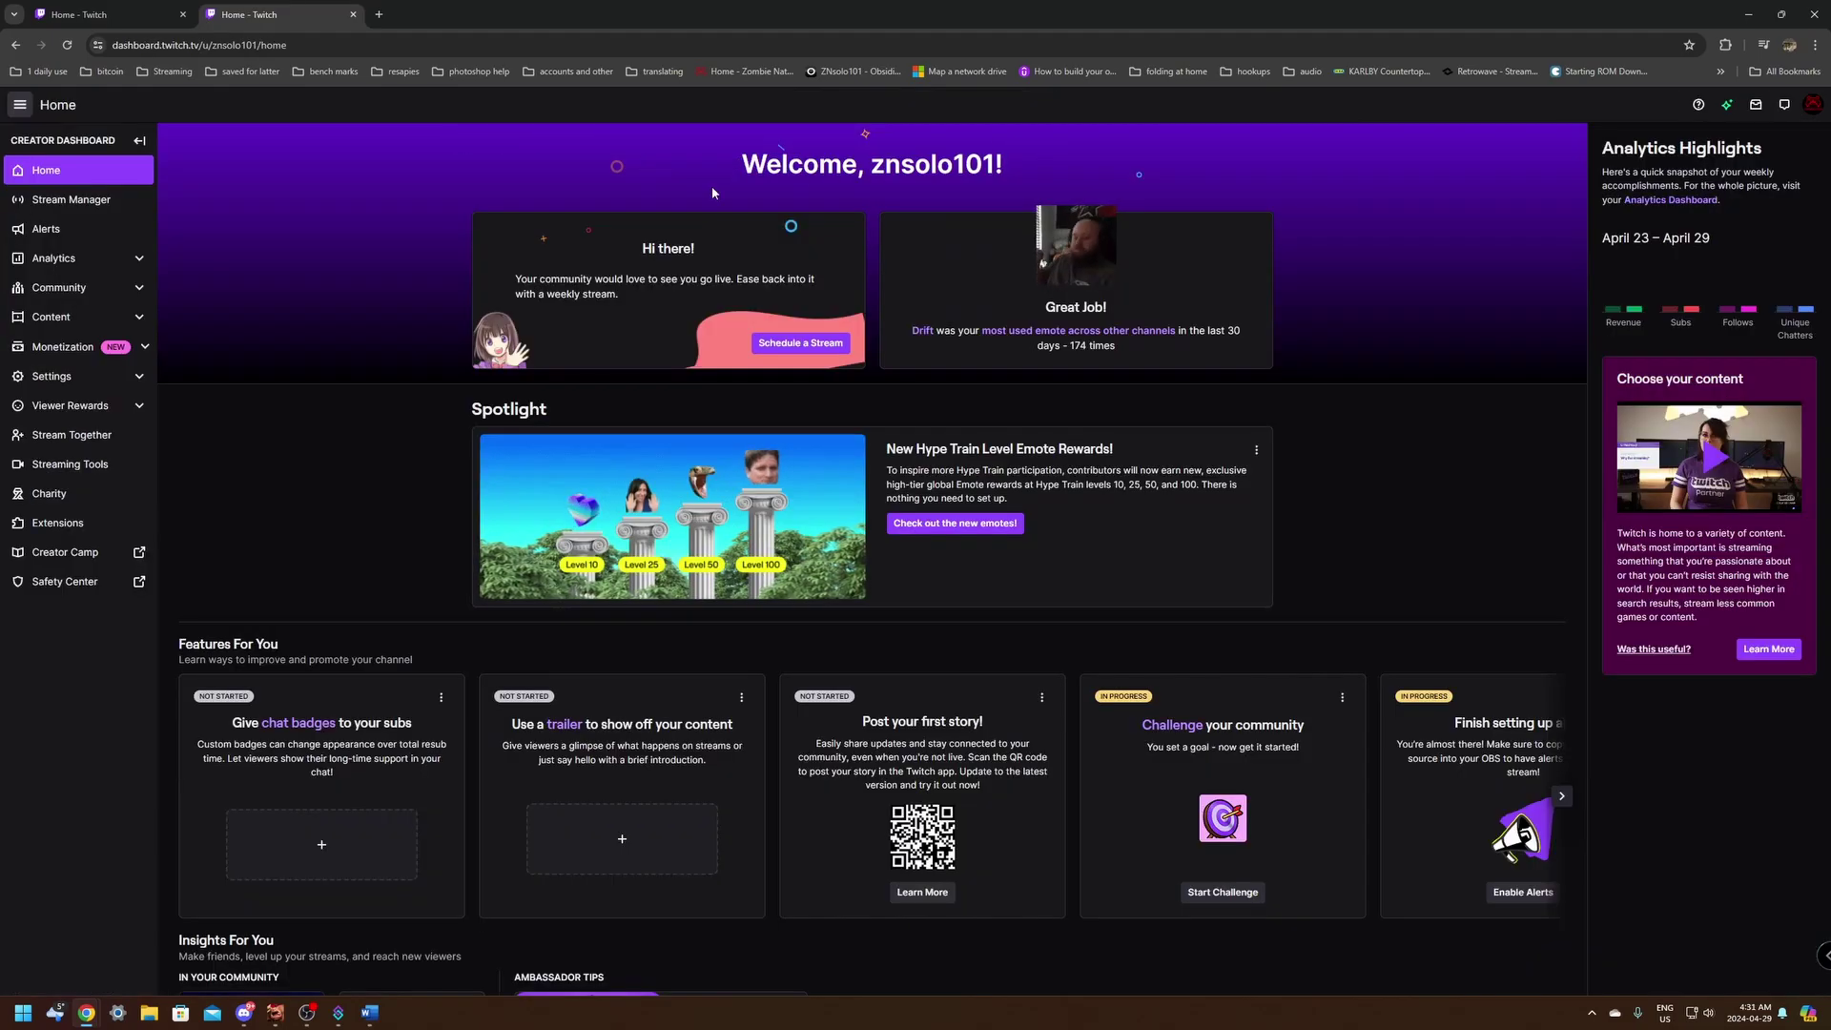
Step: Open Settings > Moderation in the dashboard and scroll to the Channel Privileges verification section
click(55, 376)
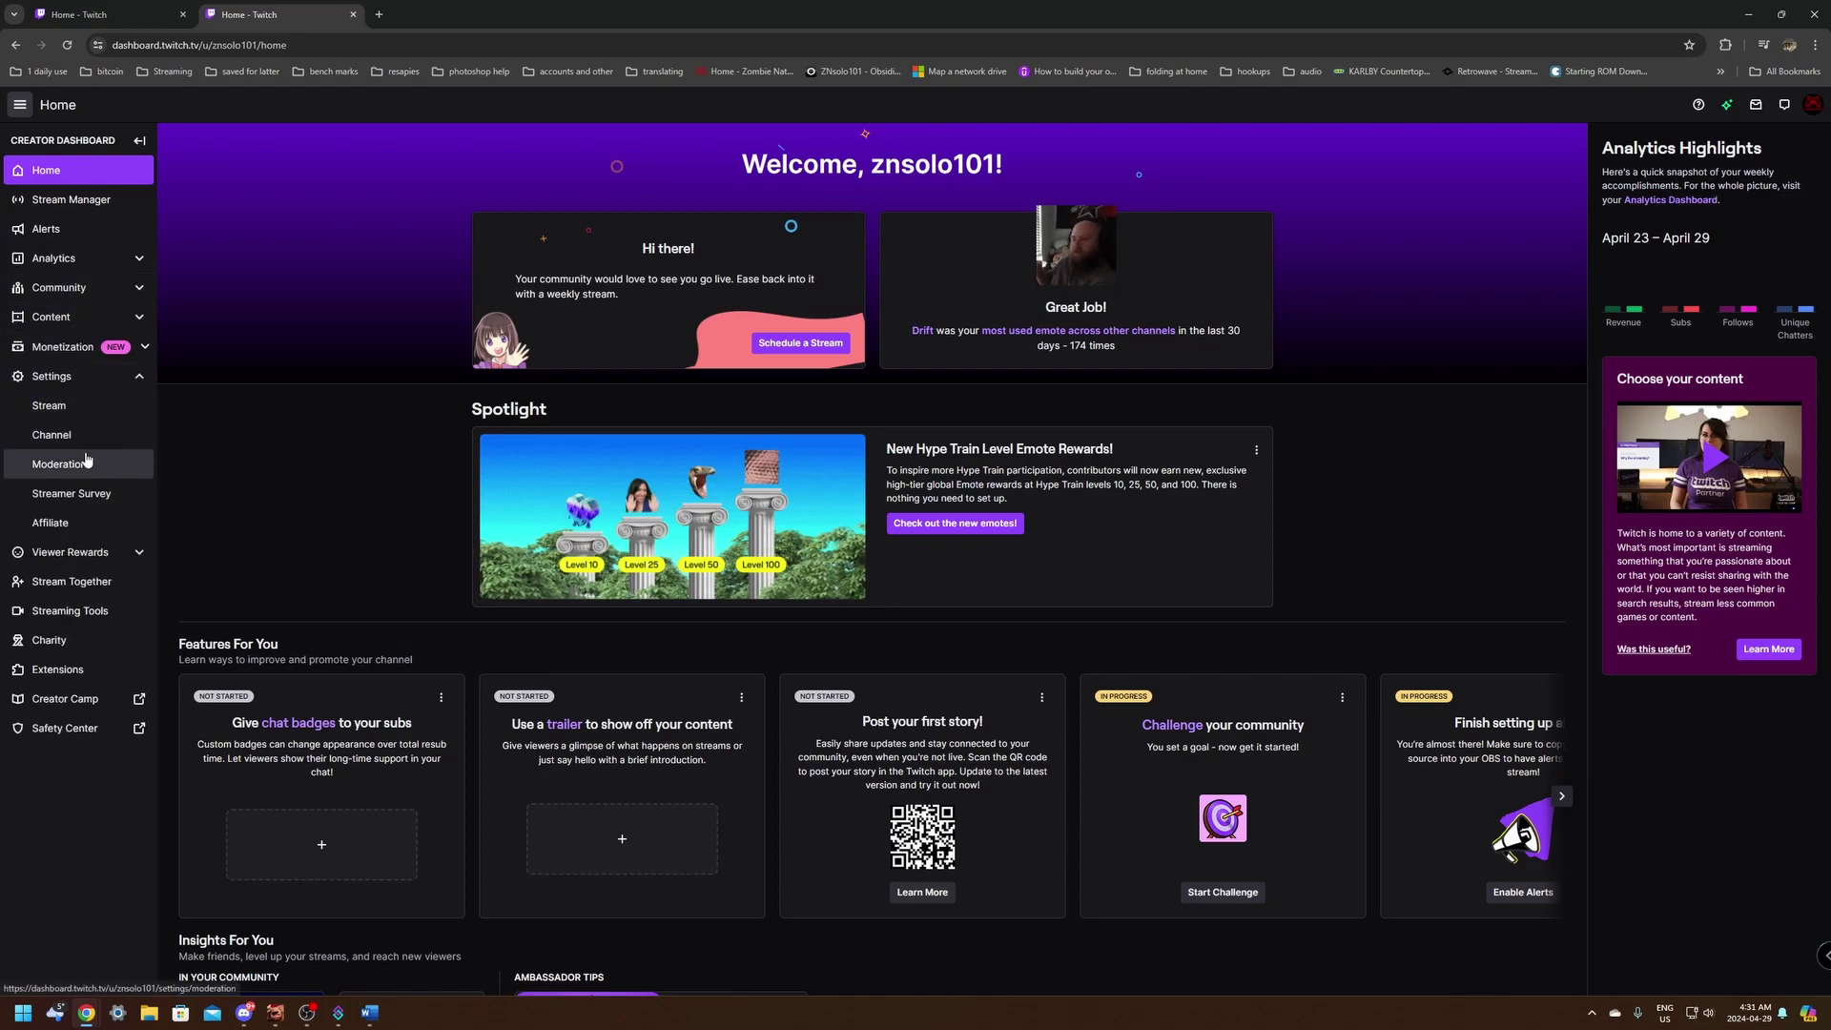
click(59, 463)
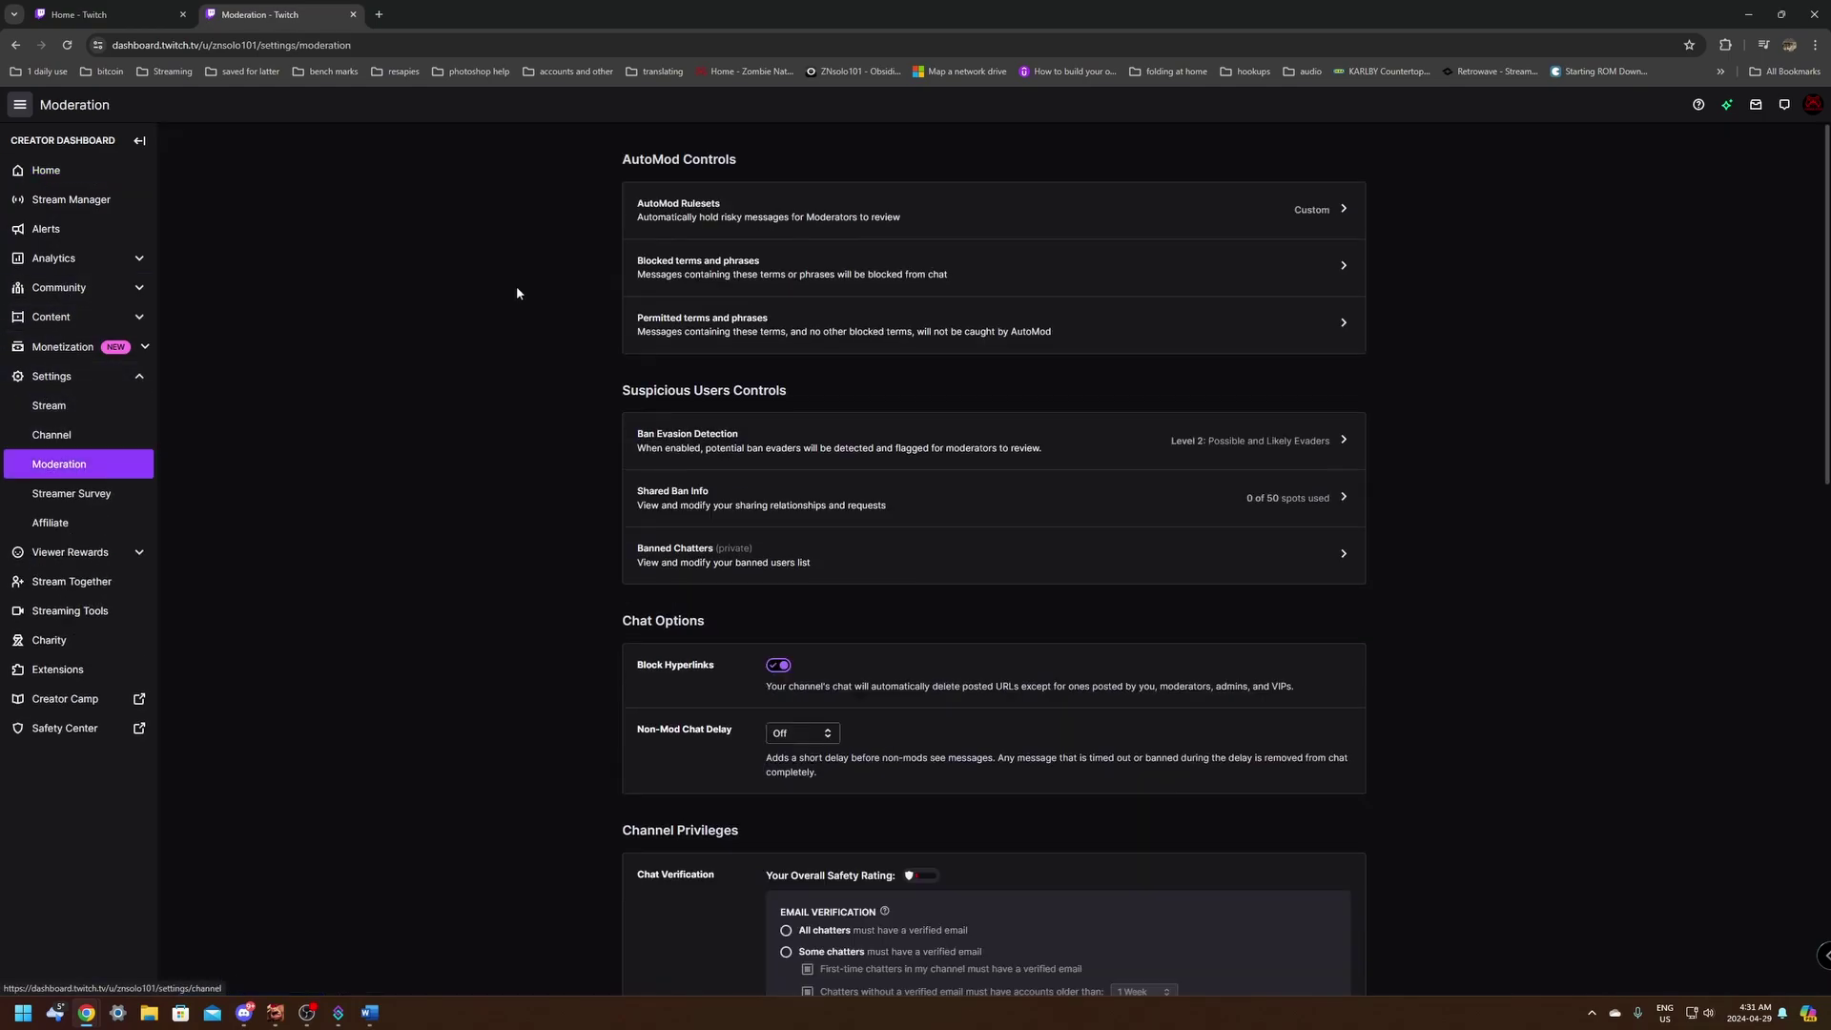
scroll(610, 632, down, 3)
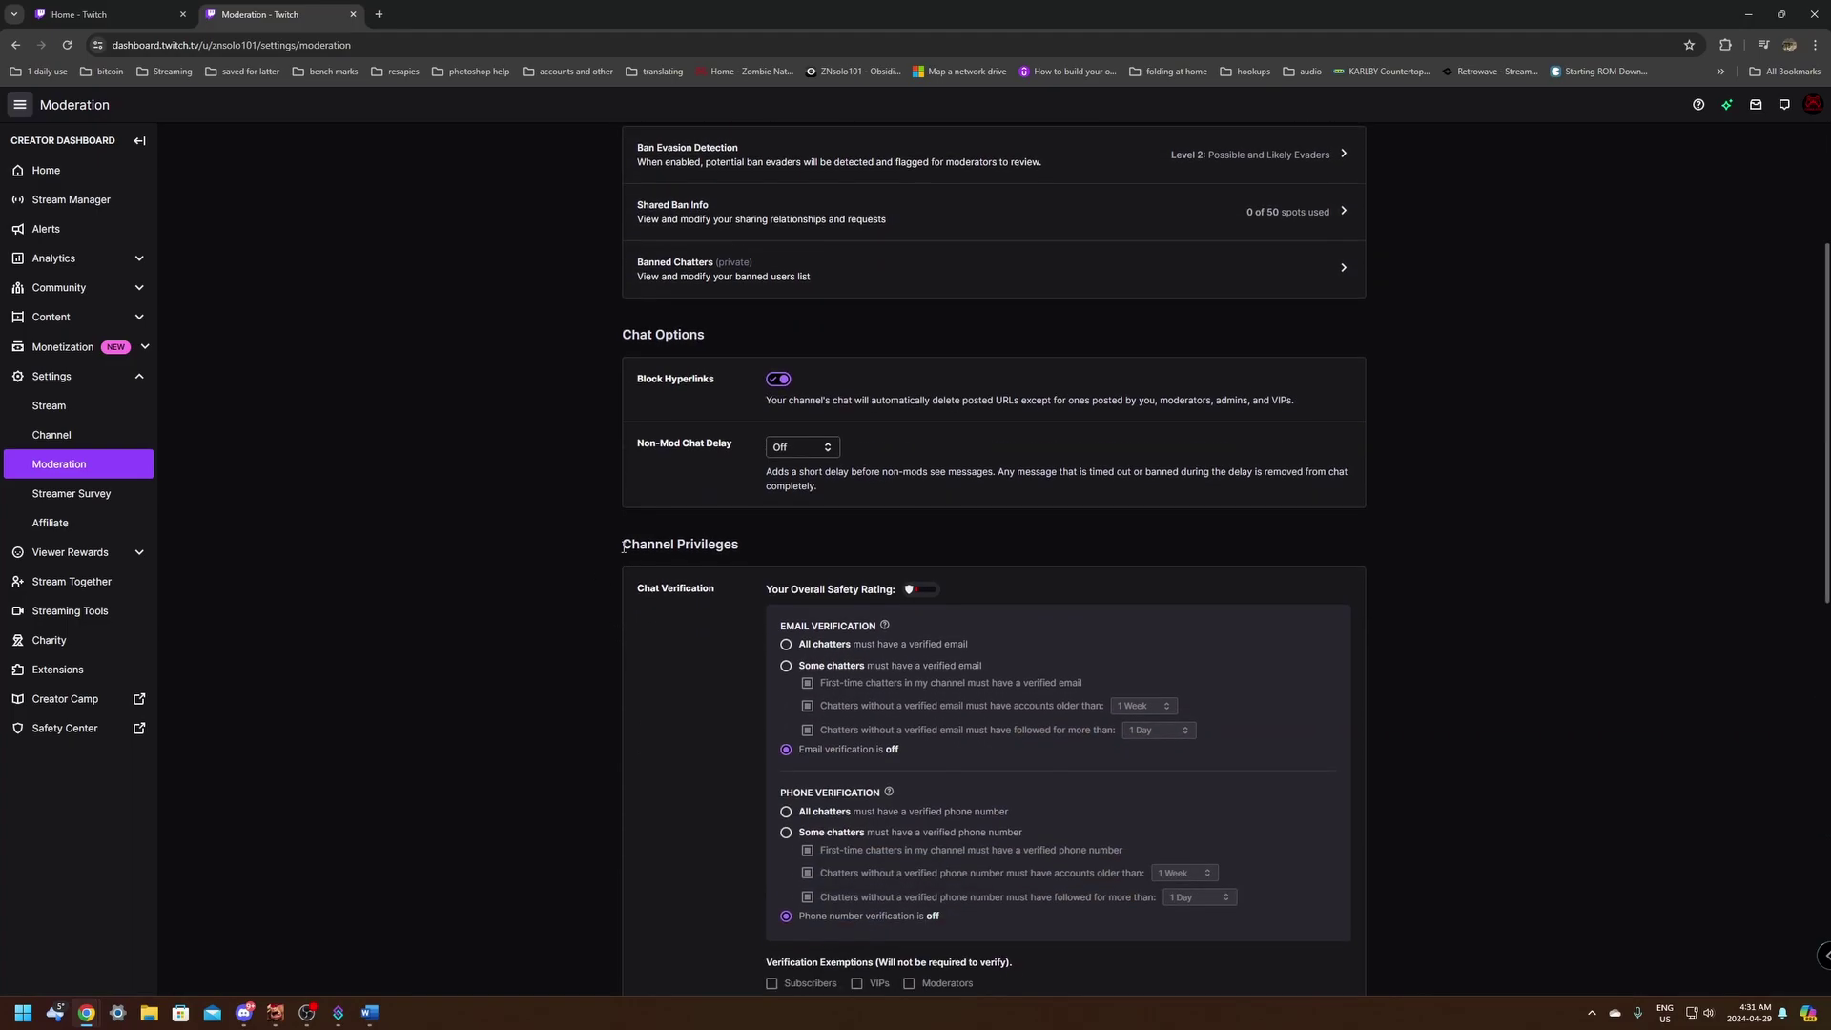
drag(622, 548, 742, 546)
scroll(736, 545, down, 4)
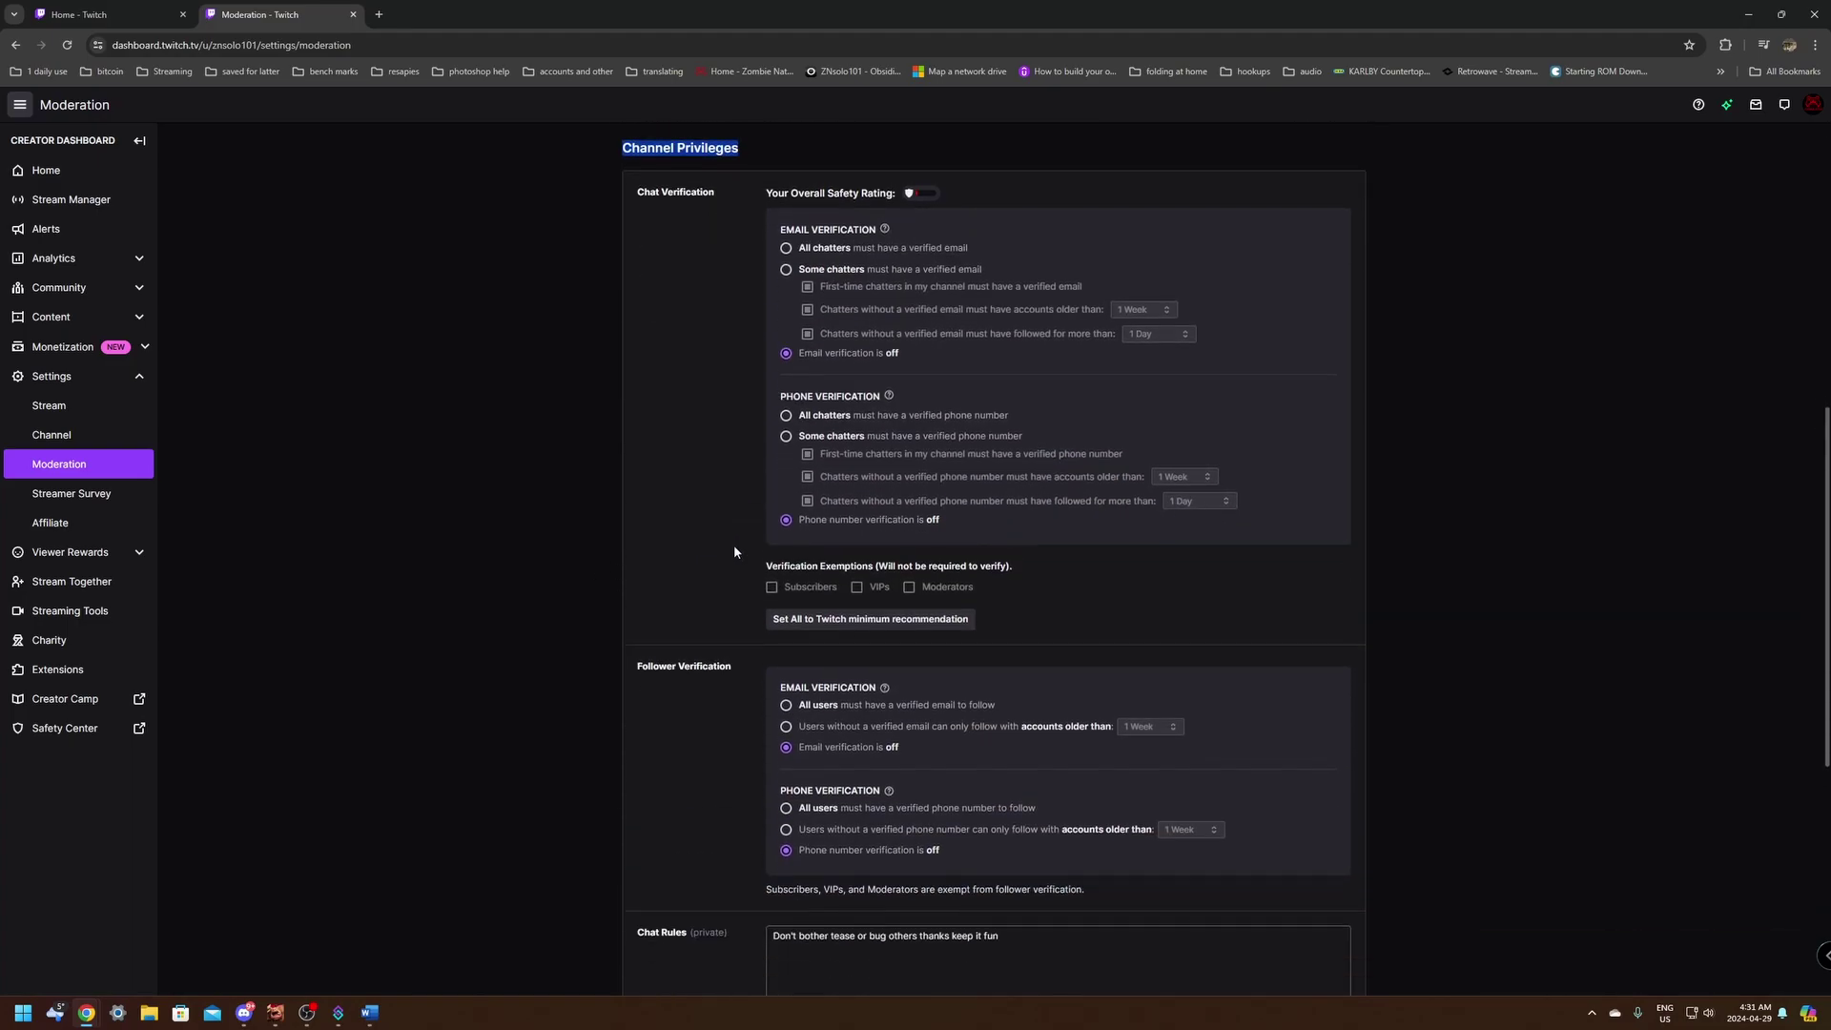
scroll(733, 550, up, 2)
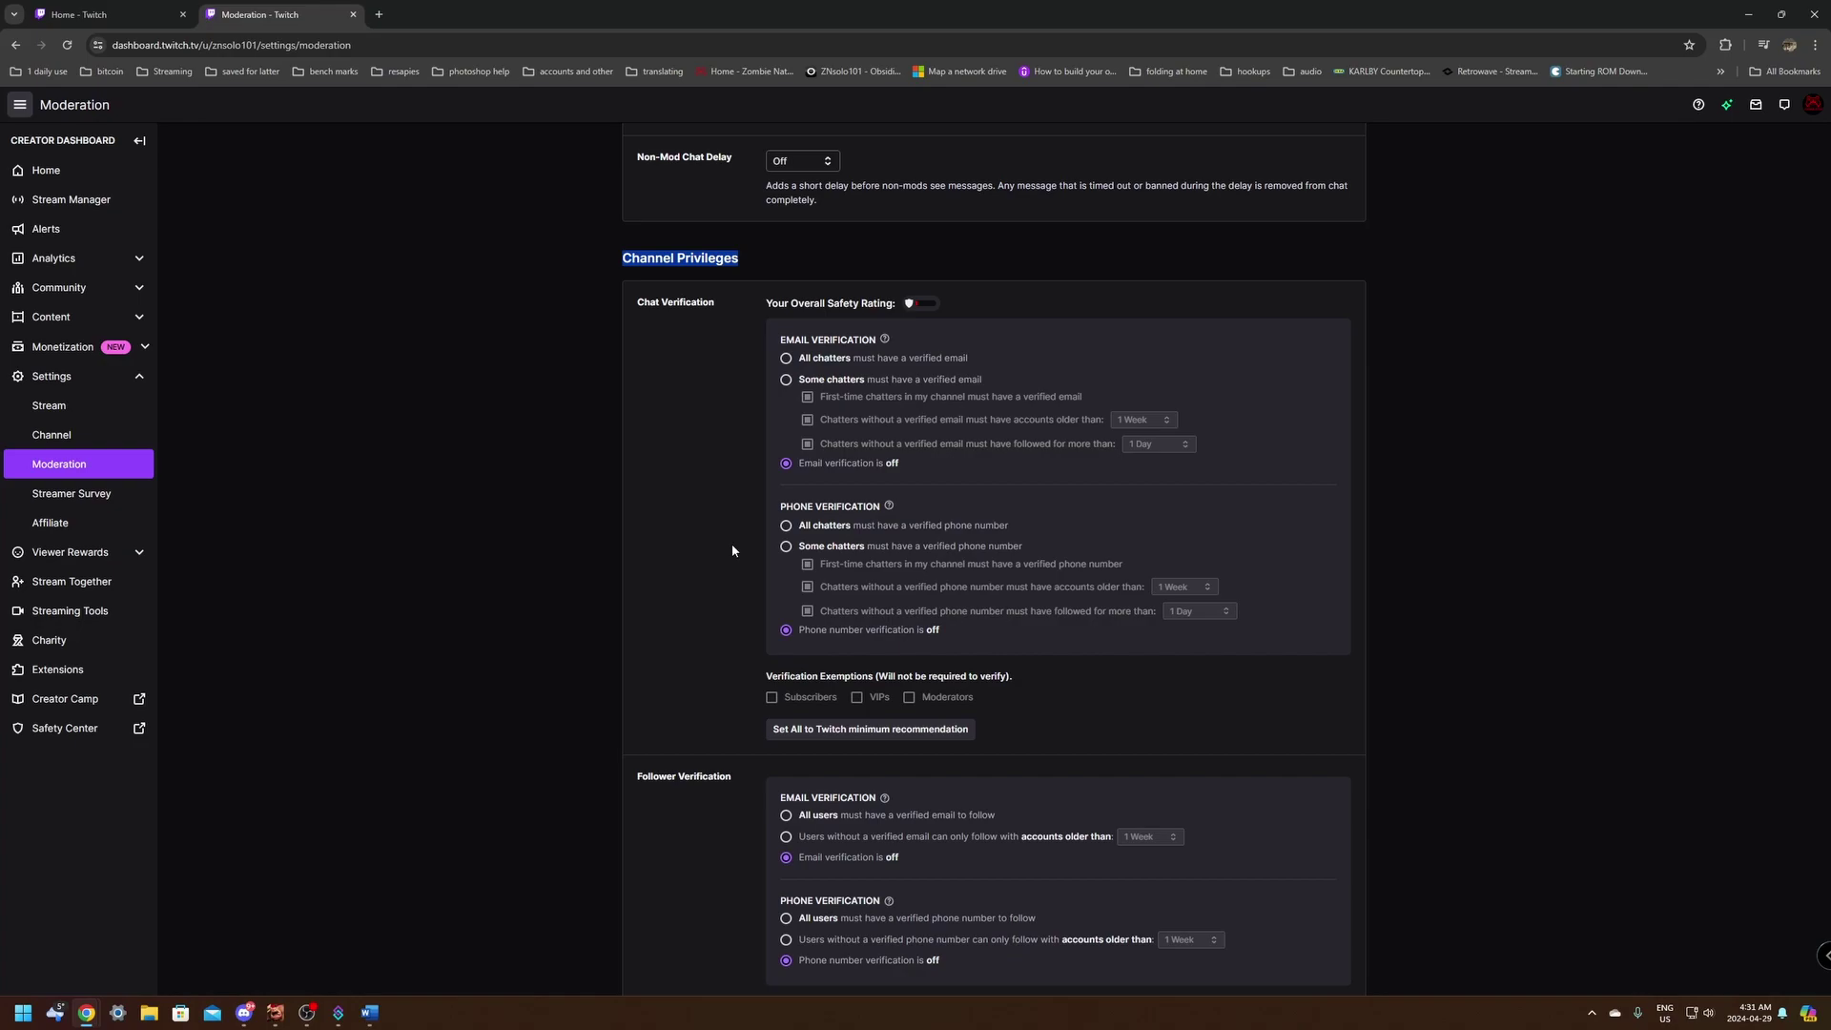
click(733, 258)
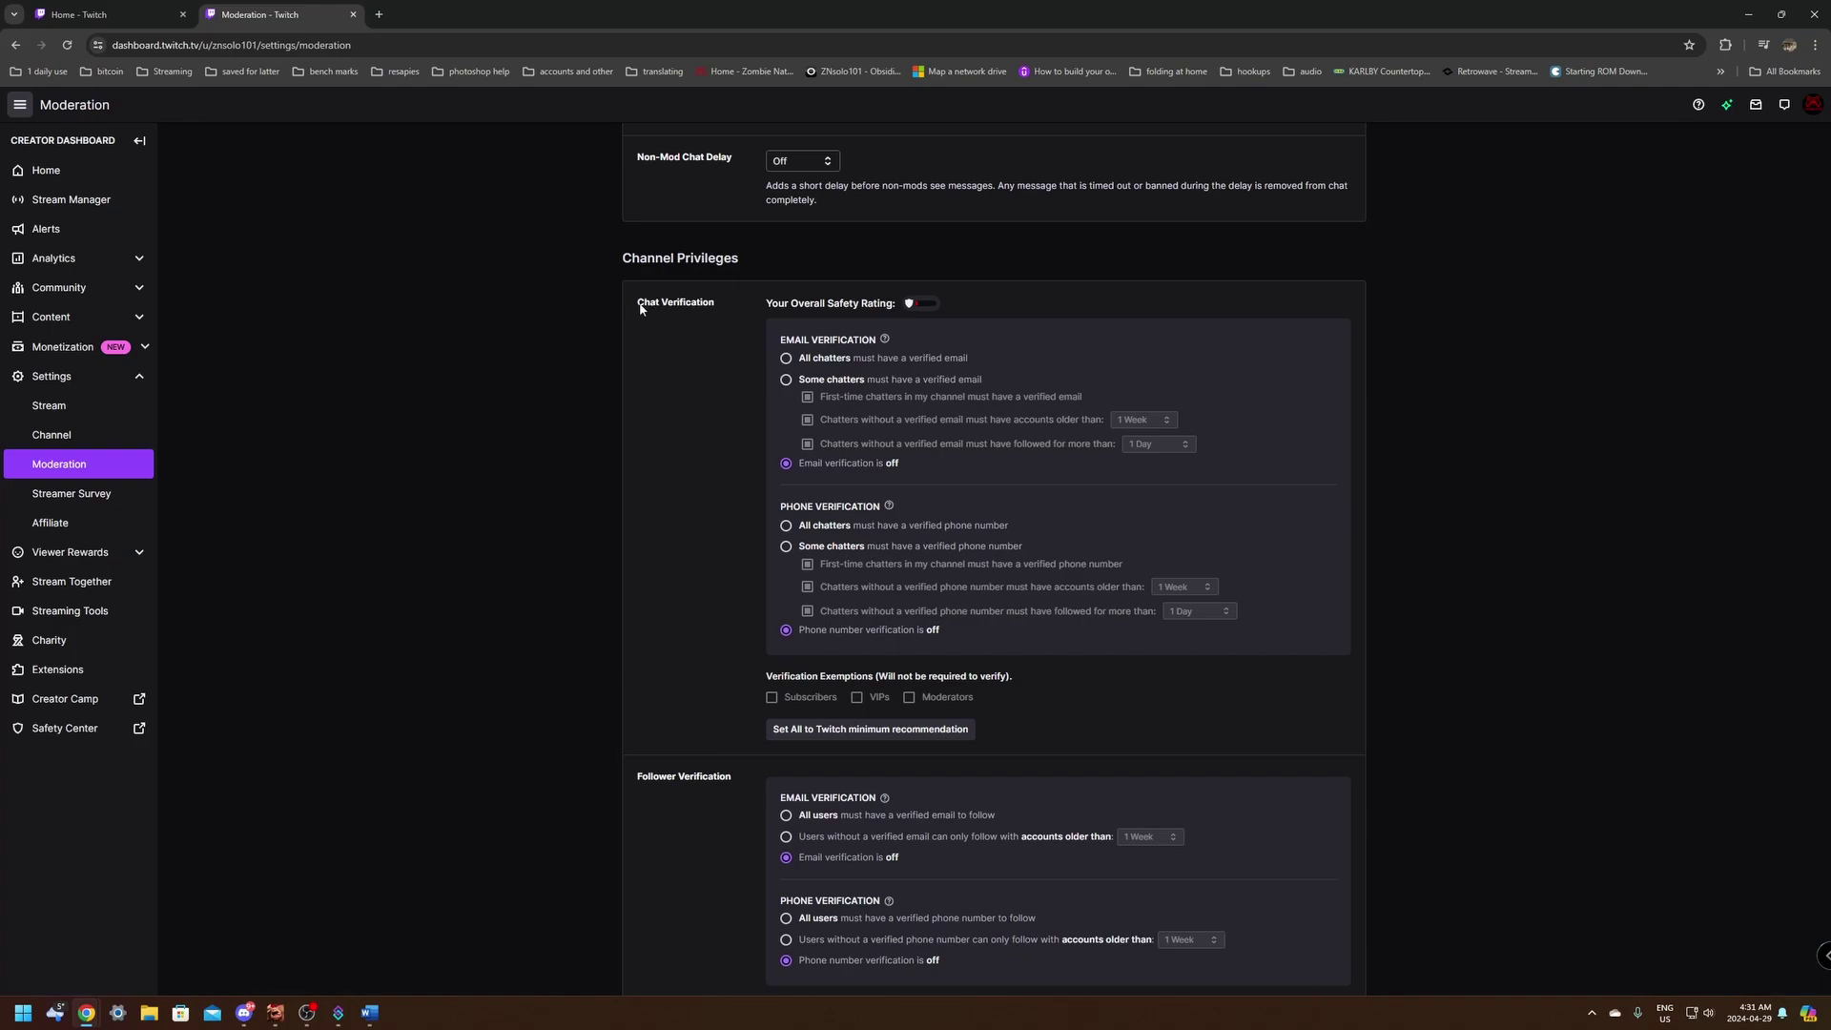
Step: Require verified email for some chatters: first-time chatters and accounts not older than 1 Month
click(786, 380)
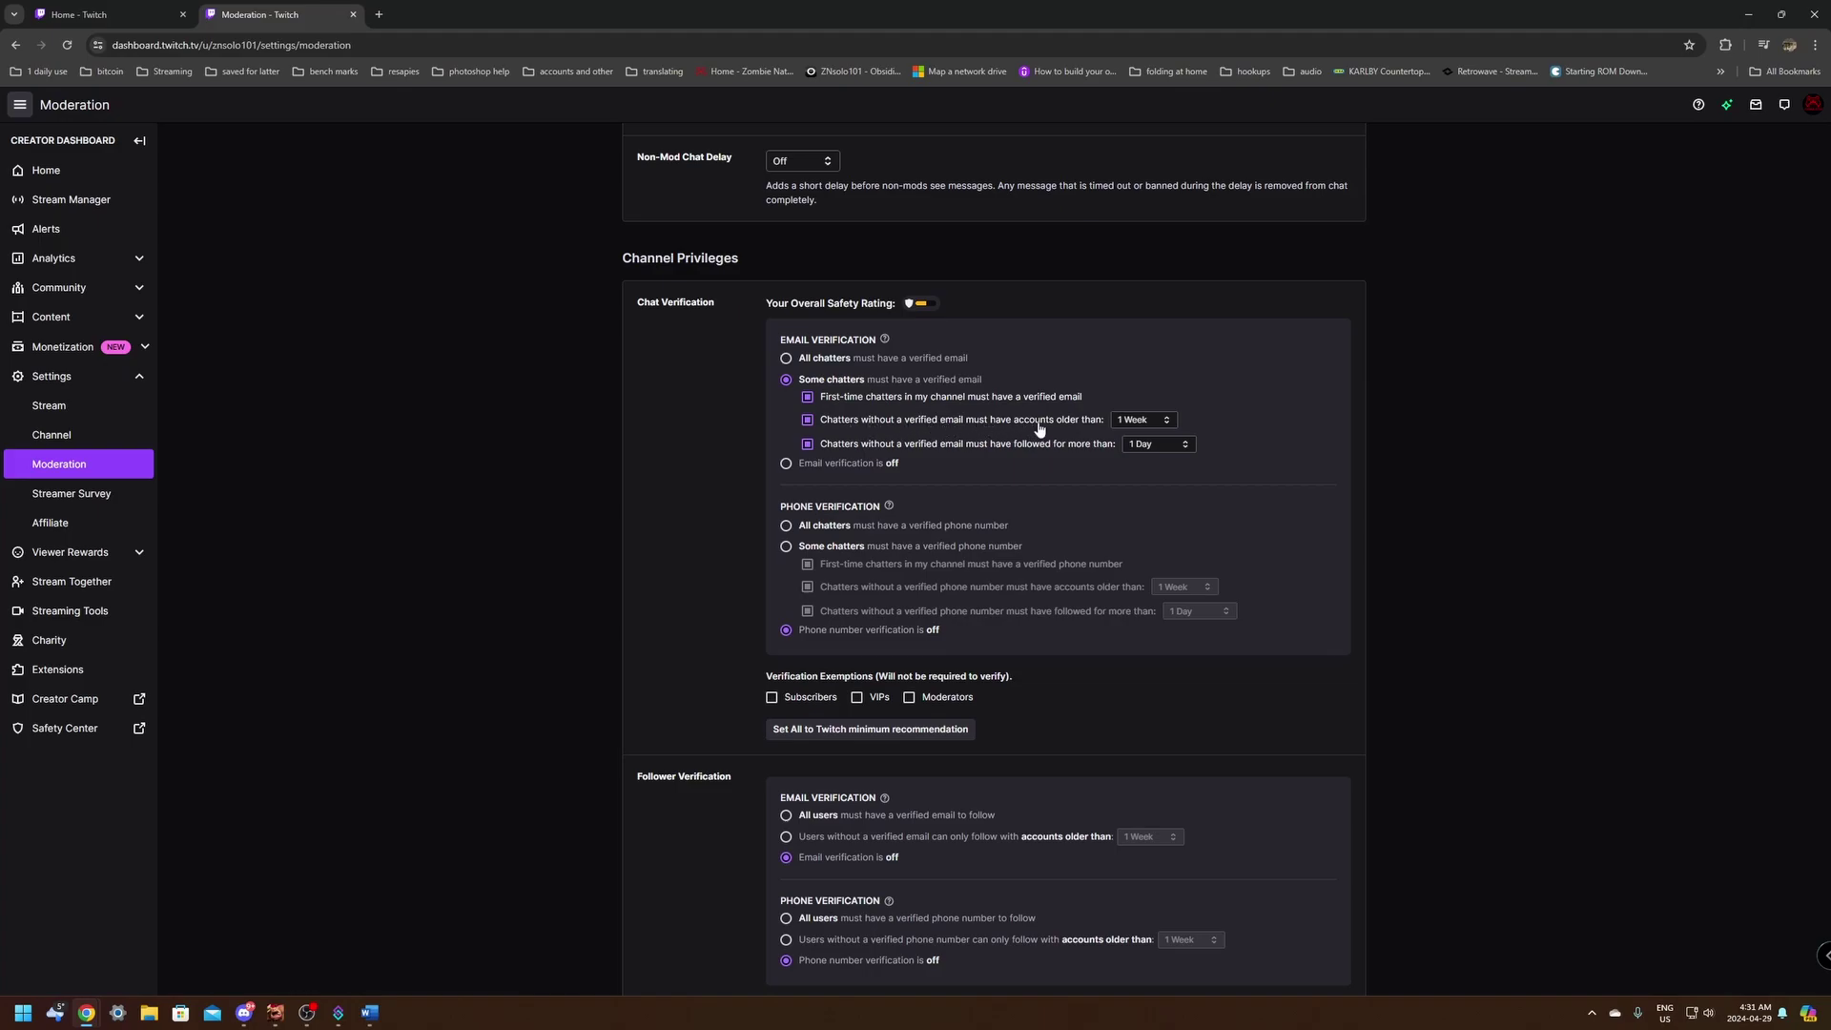
click(1137, 420)
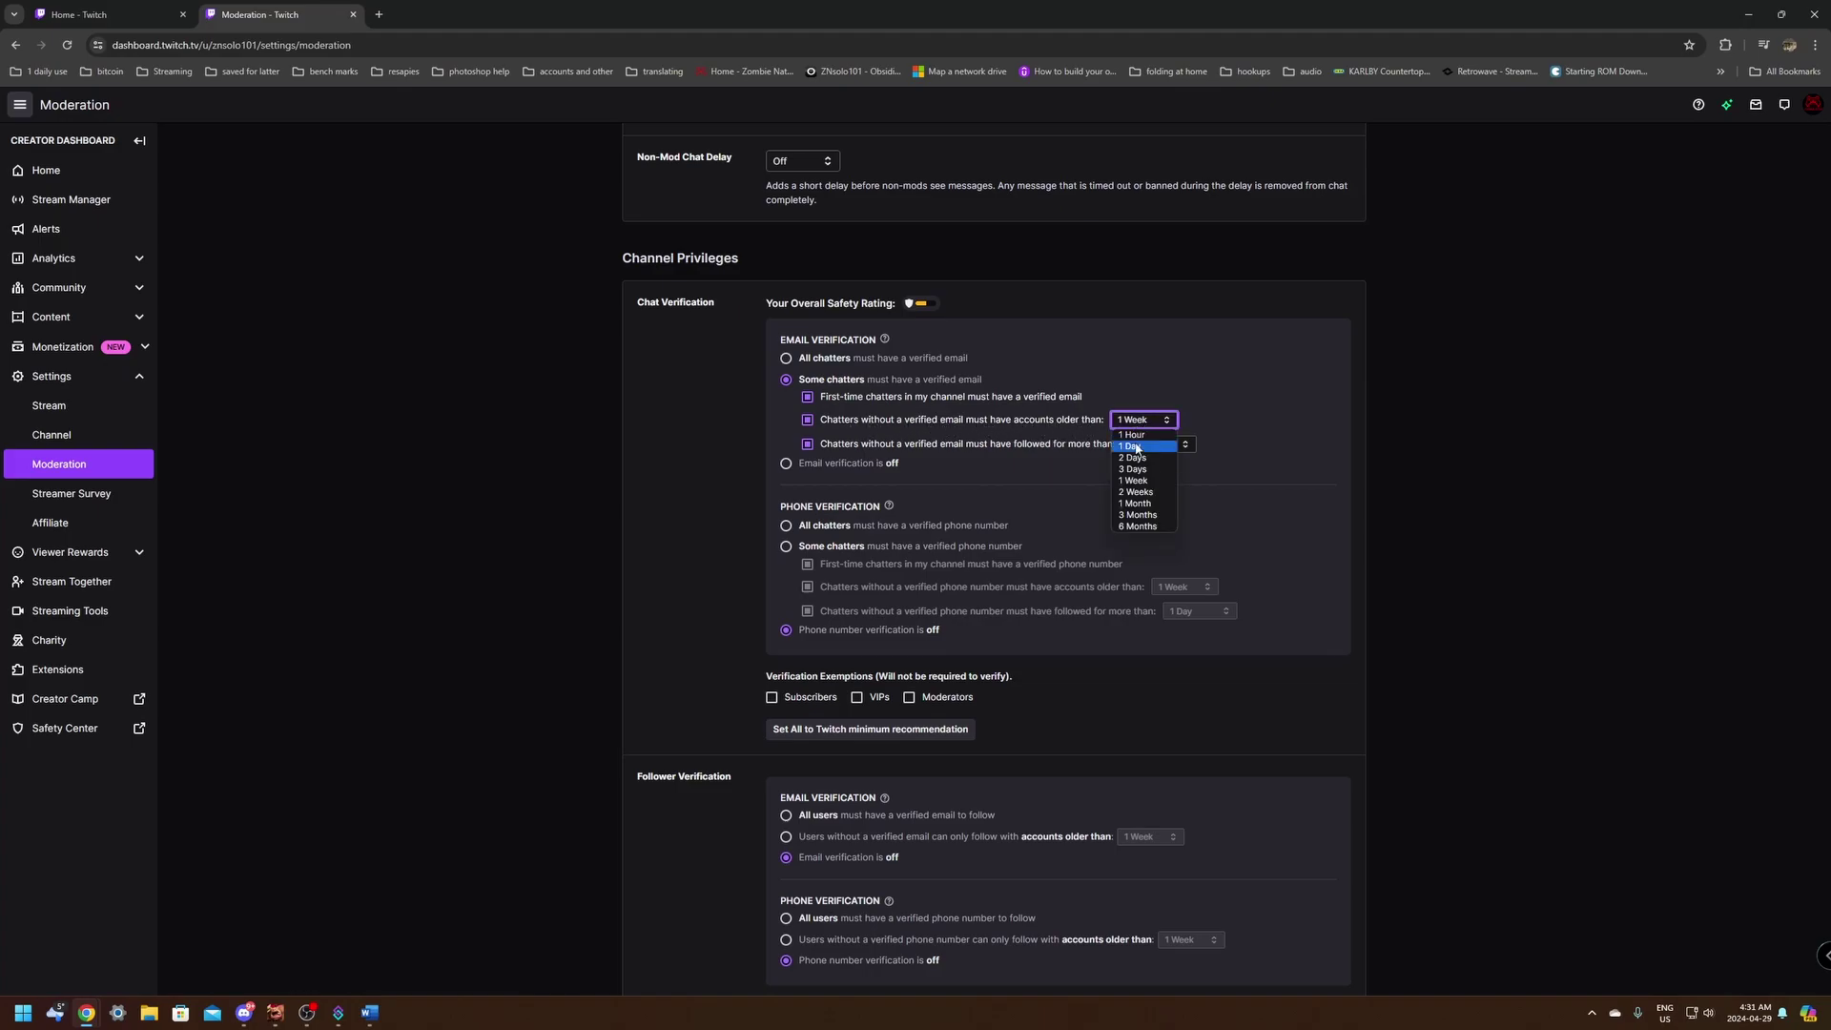
click(1135, 504)
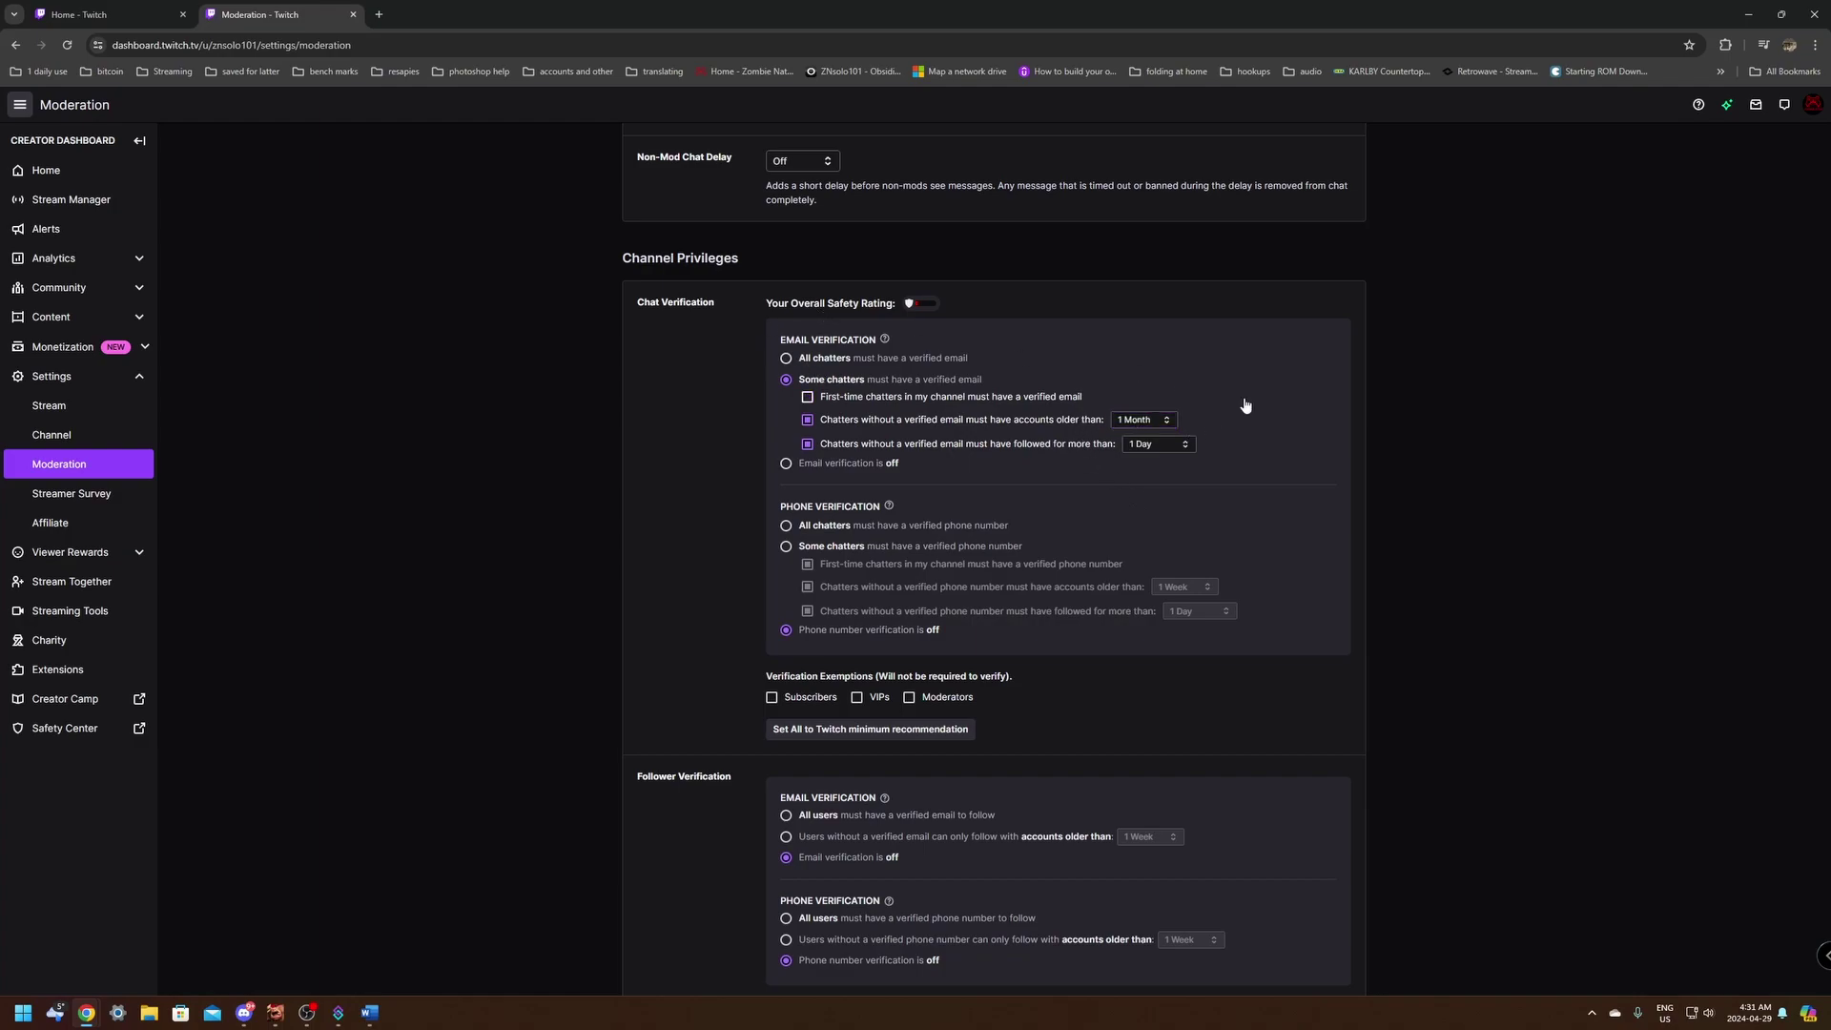
click(887, 398)
Step: Let followers without verified email follow only if their accounts are older than 1 Month
scroll(710, 375, down, 3)
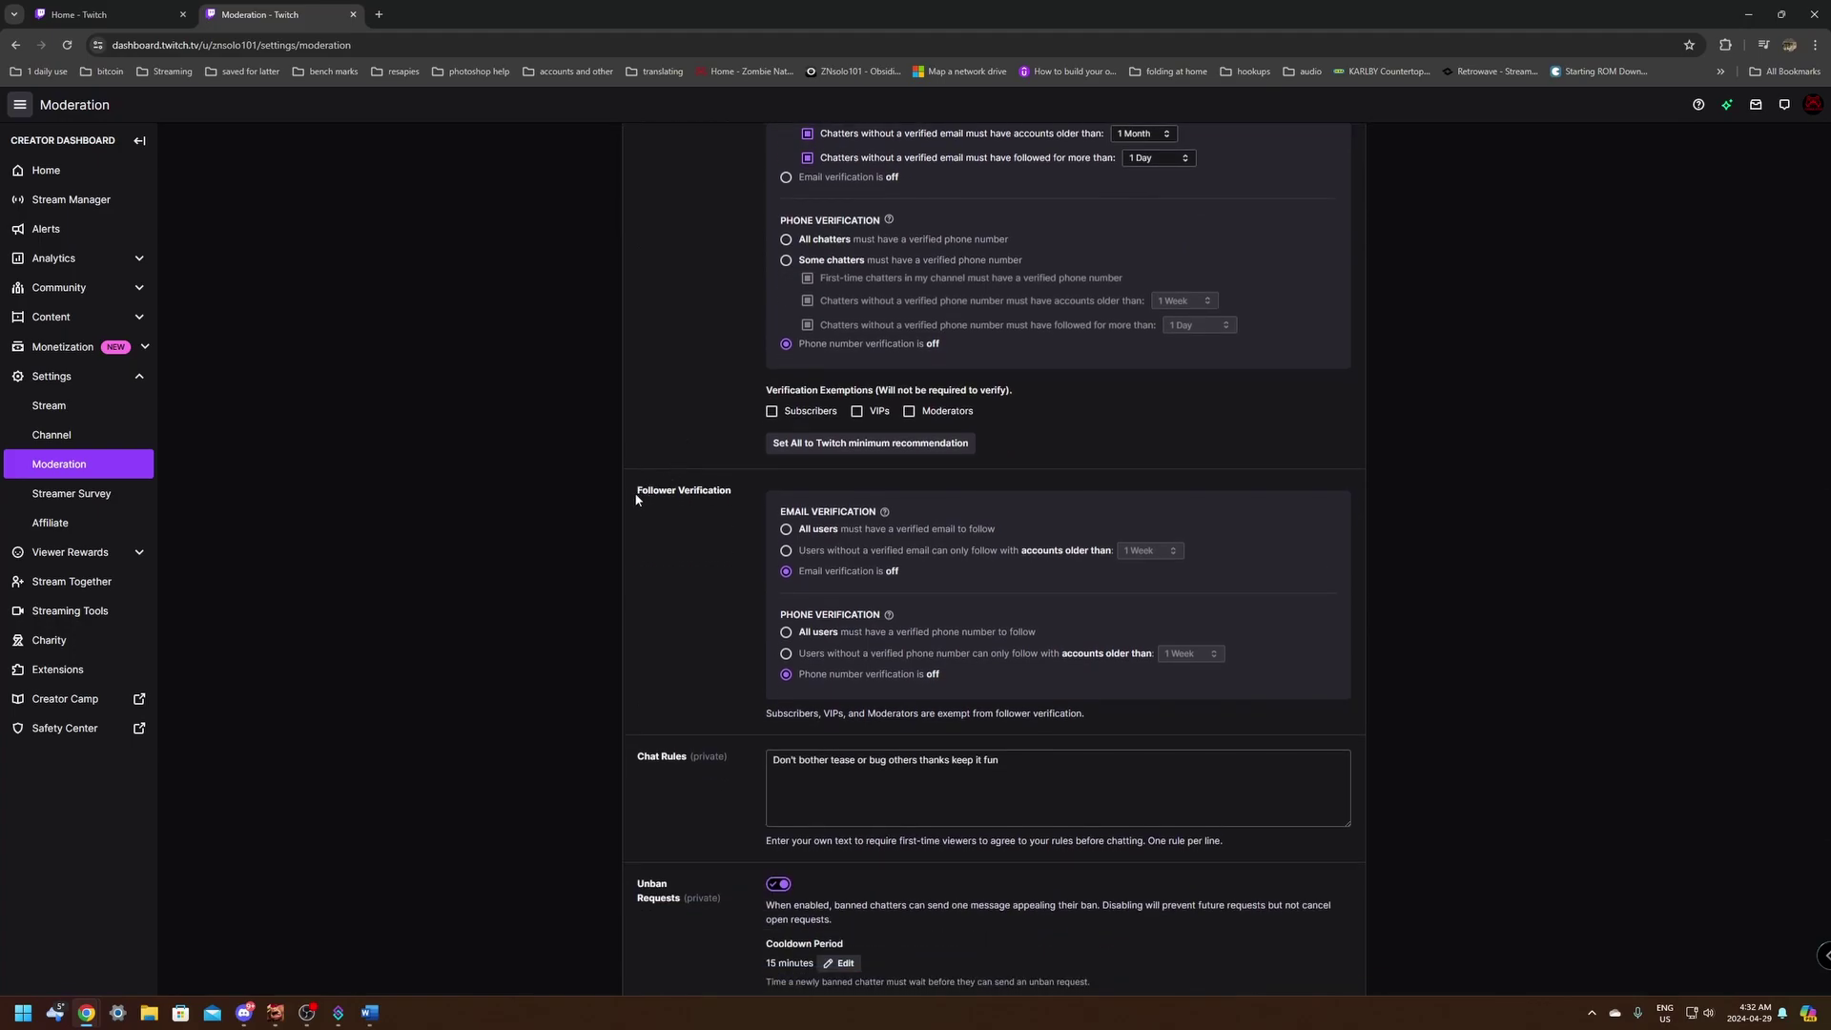
click(795, 552)
click(1140, 554)
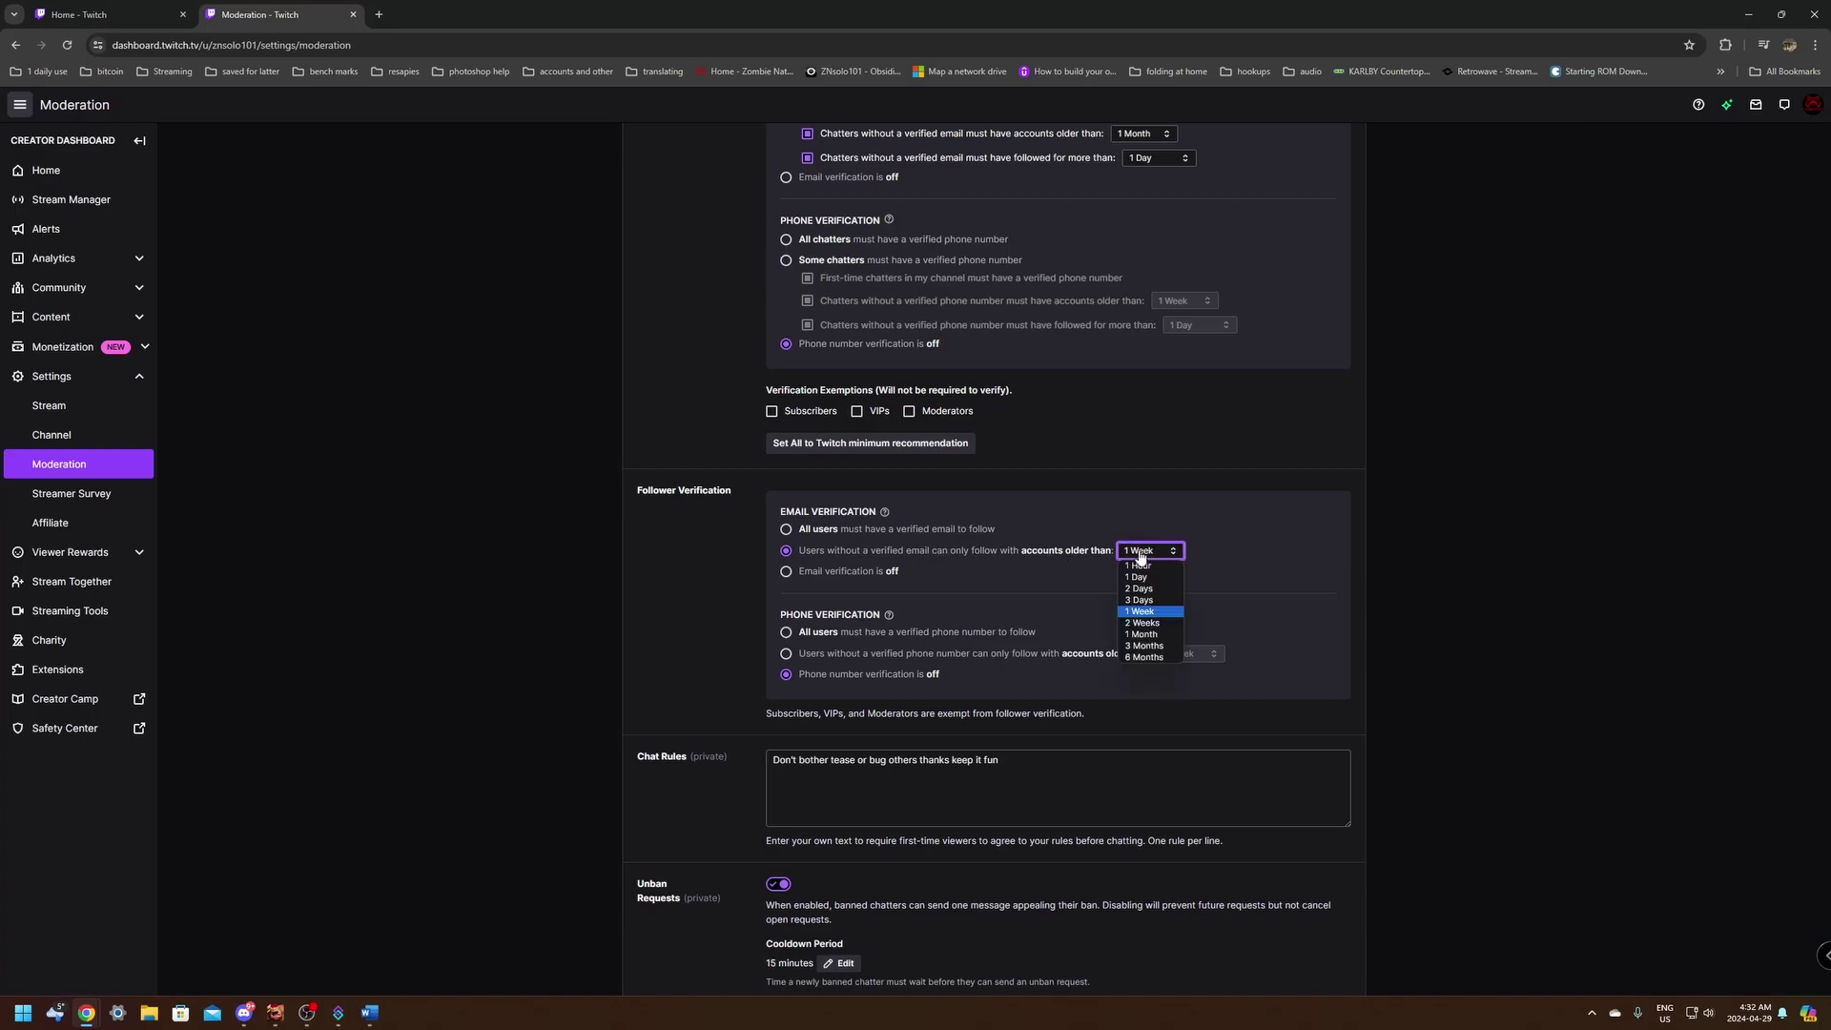
click(1147, 636)
click(1305, 526)
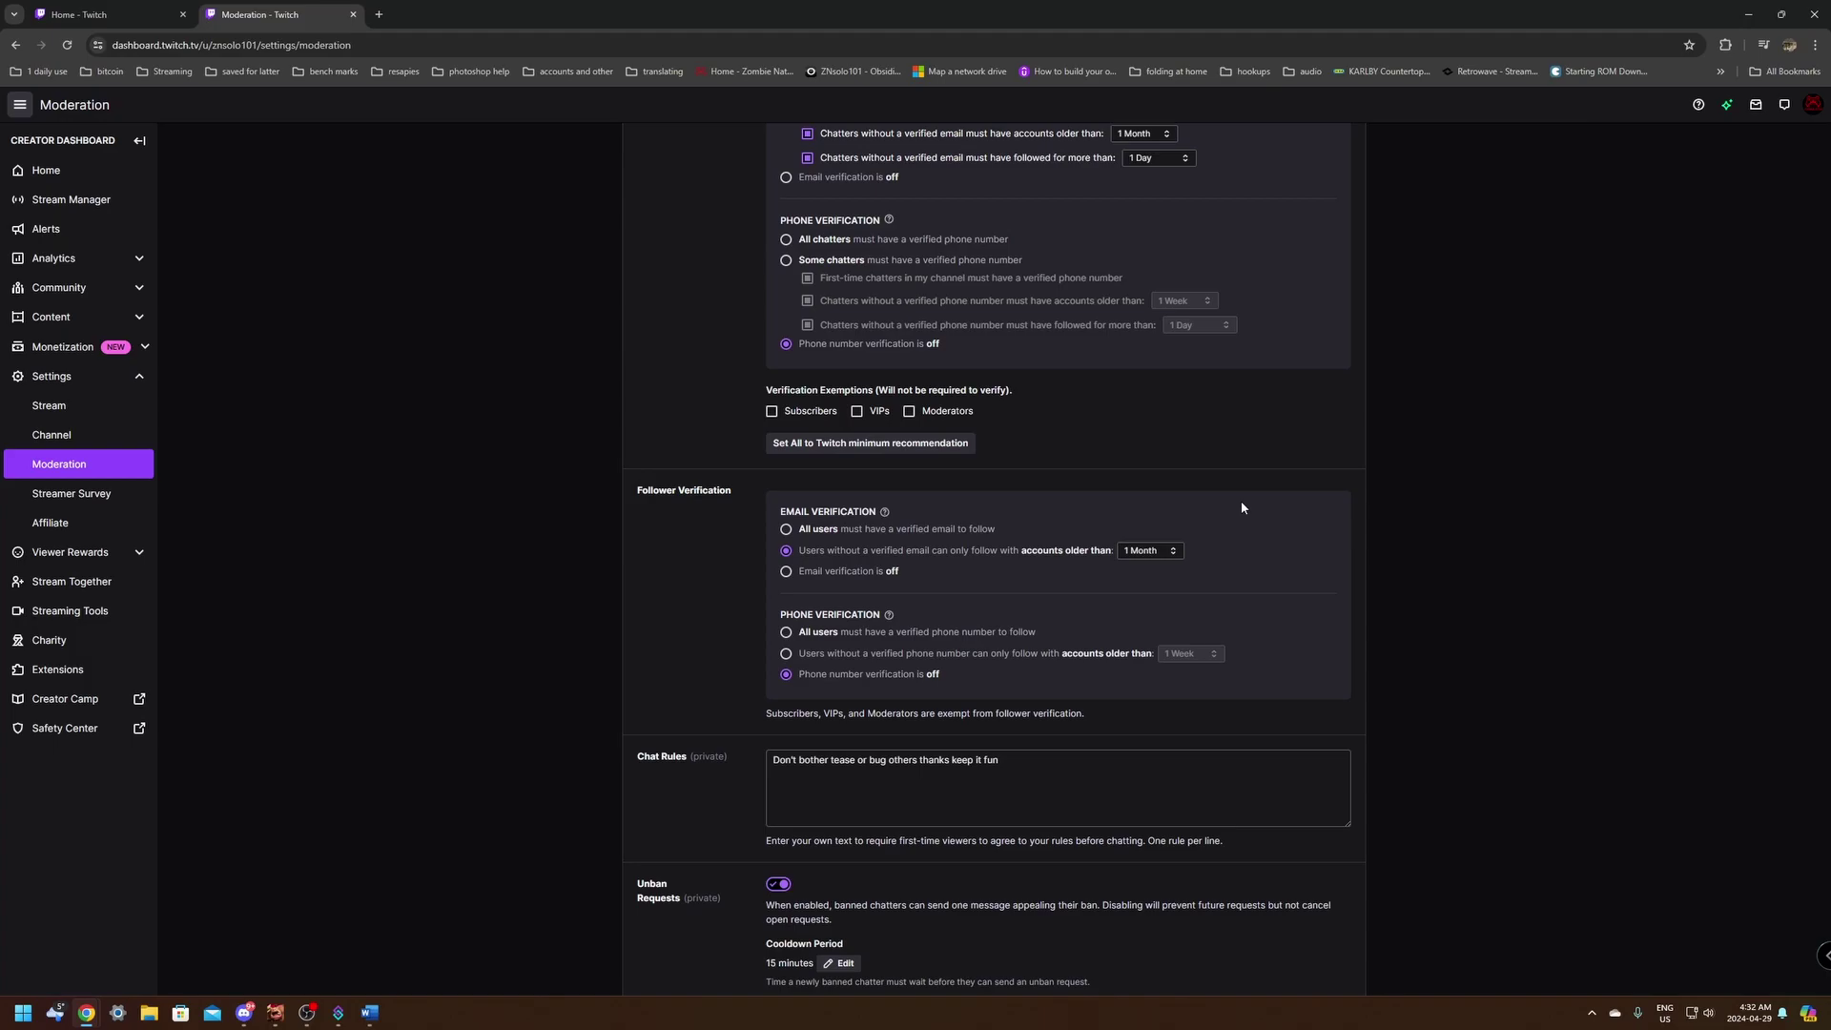
scroll(1242, 508, up, 3)
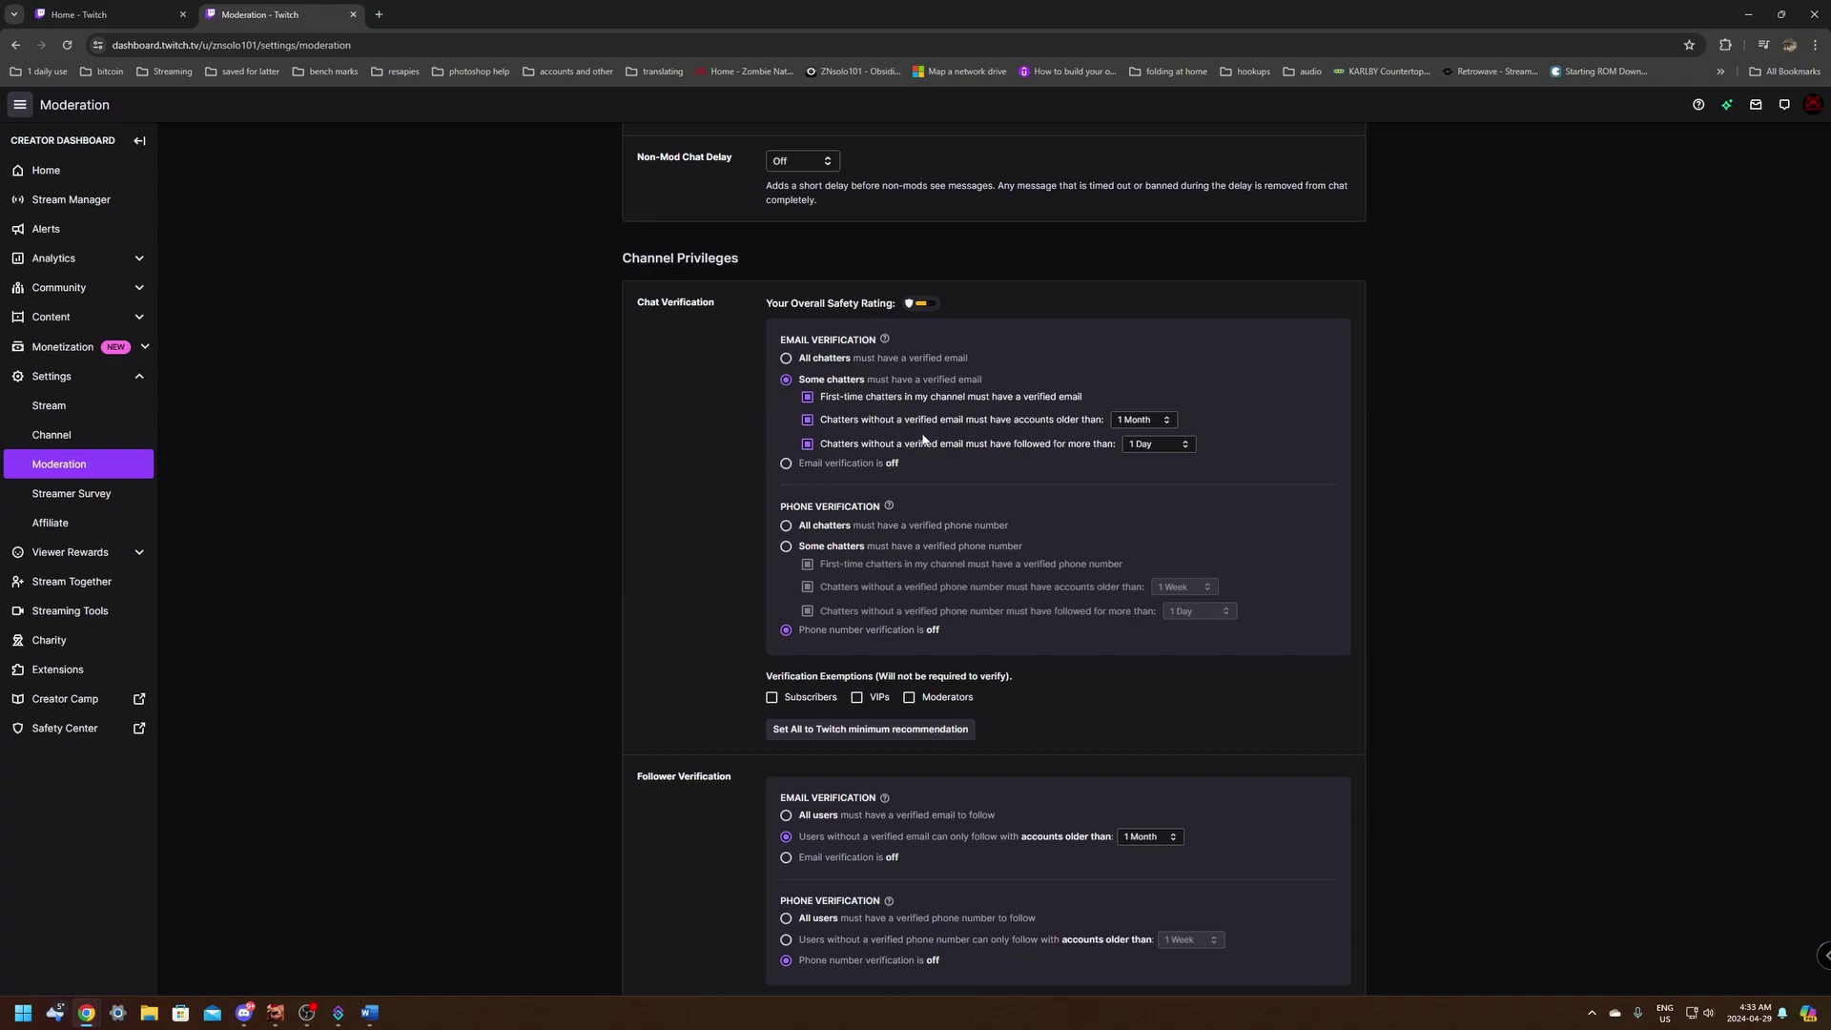
scroll(923, 439, down, 2)
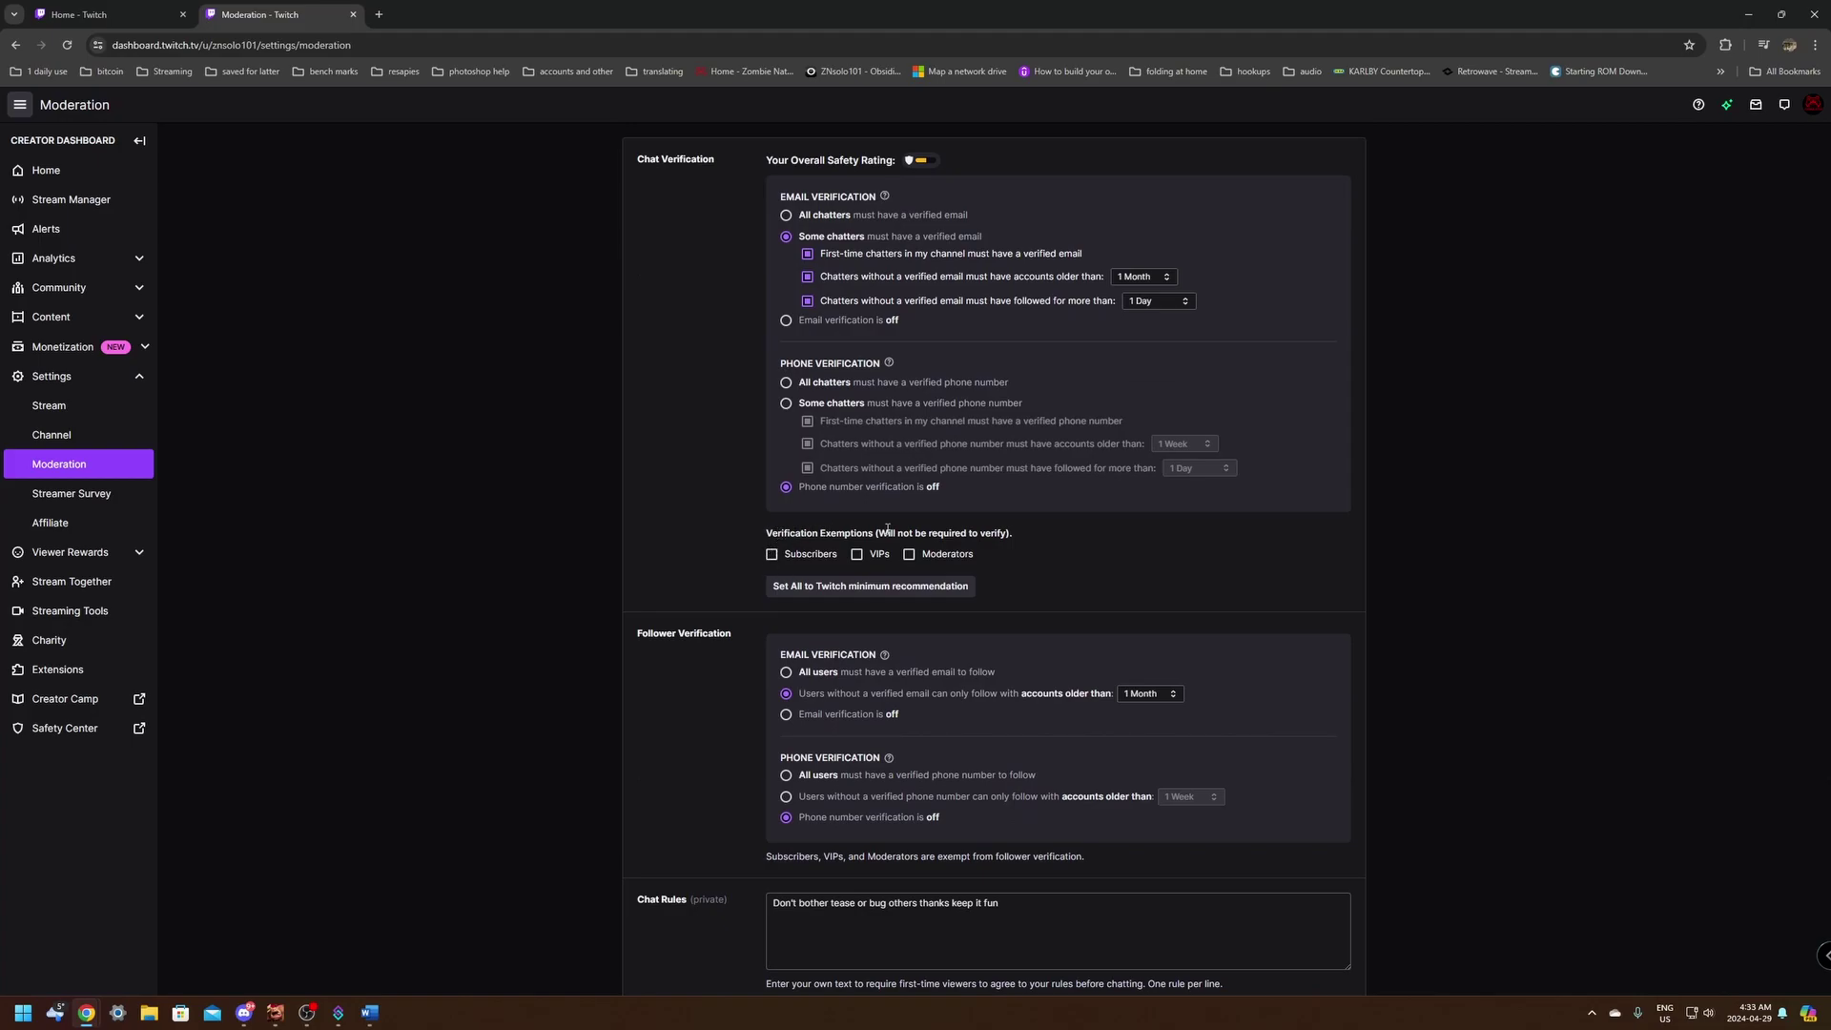
scroll(890, 528, down, 2)
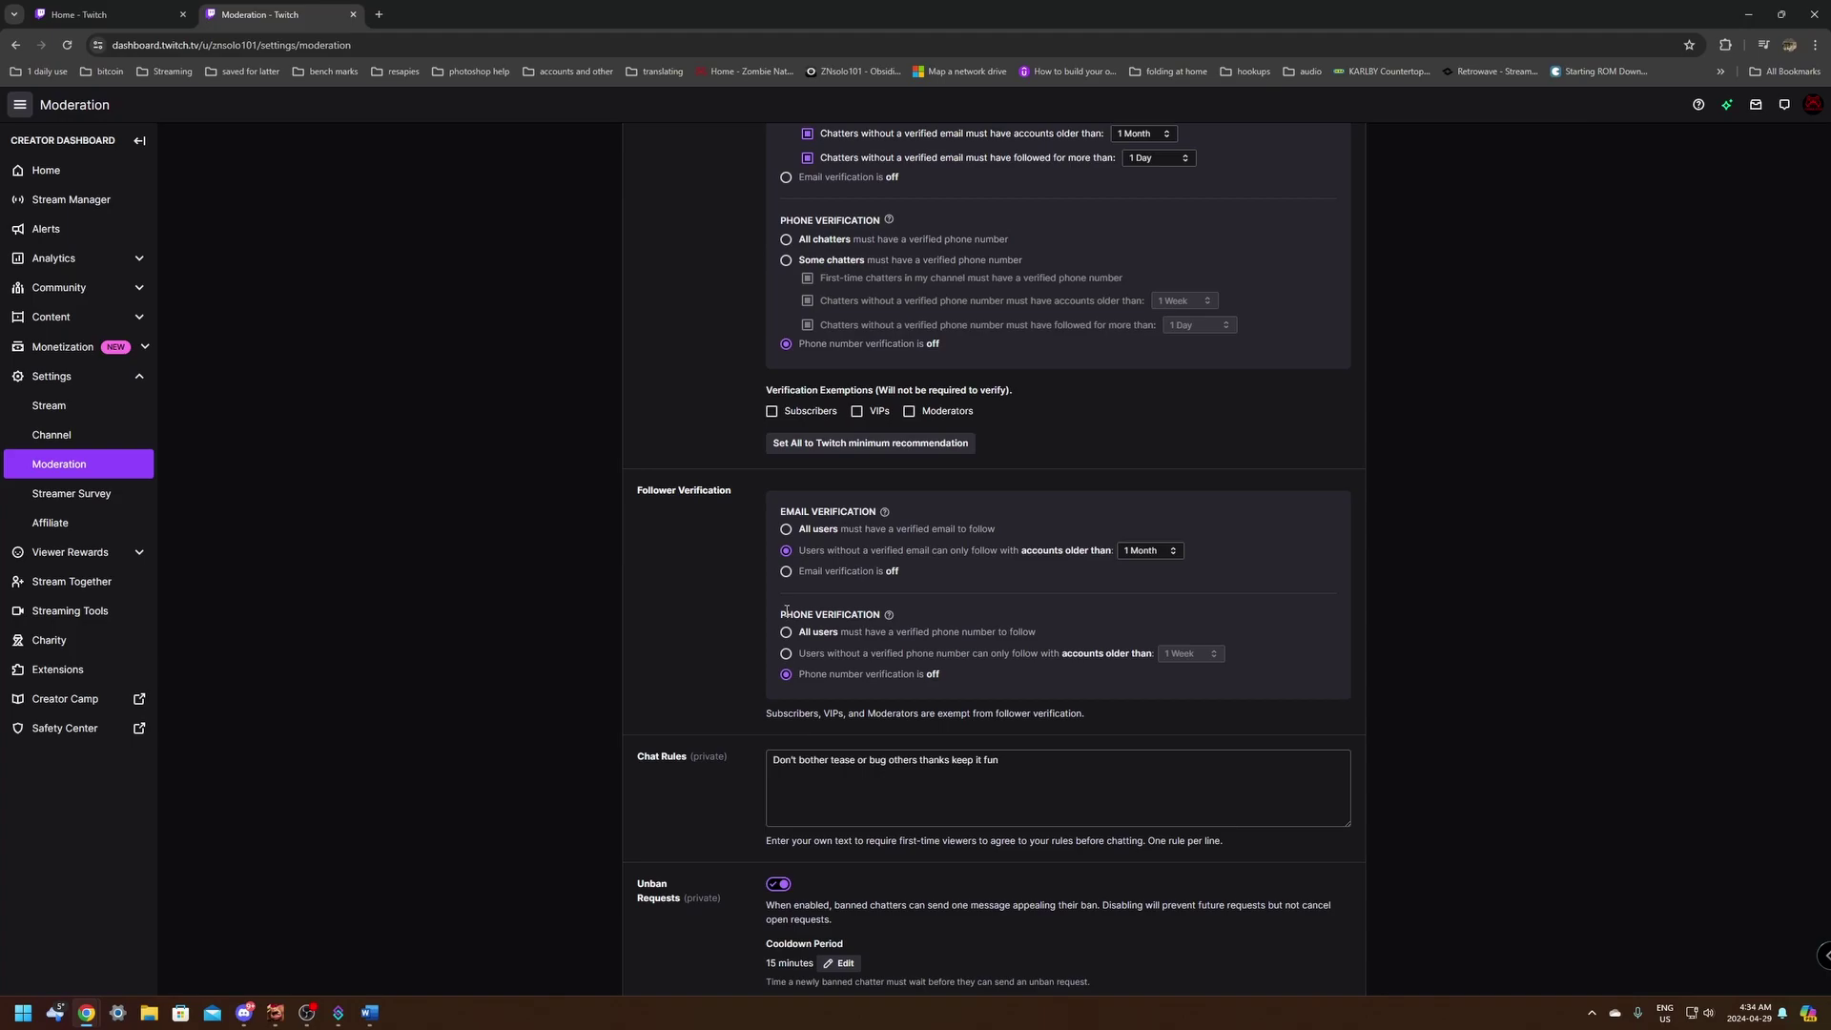
mouse_move(783, 611)
mouse_down()
mouse_move(892, 616)
mouse_move(783, 613)
mouse_up()
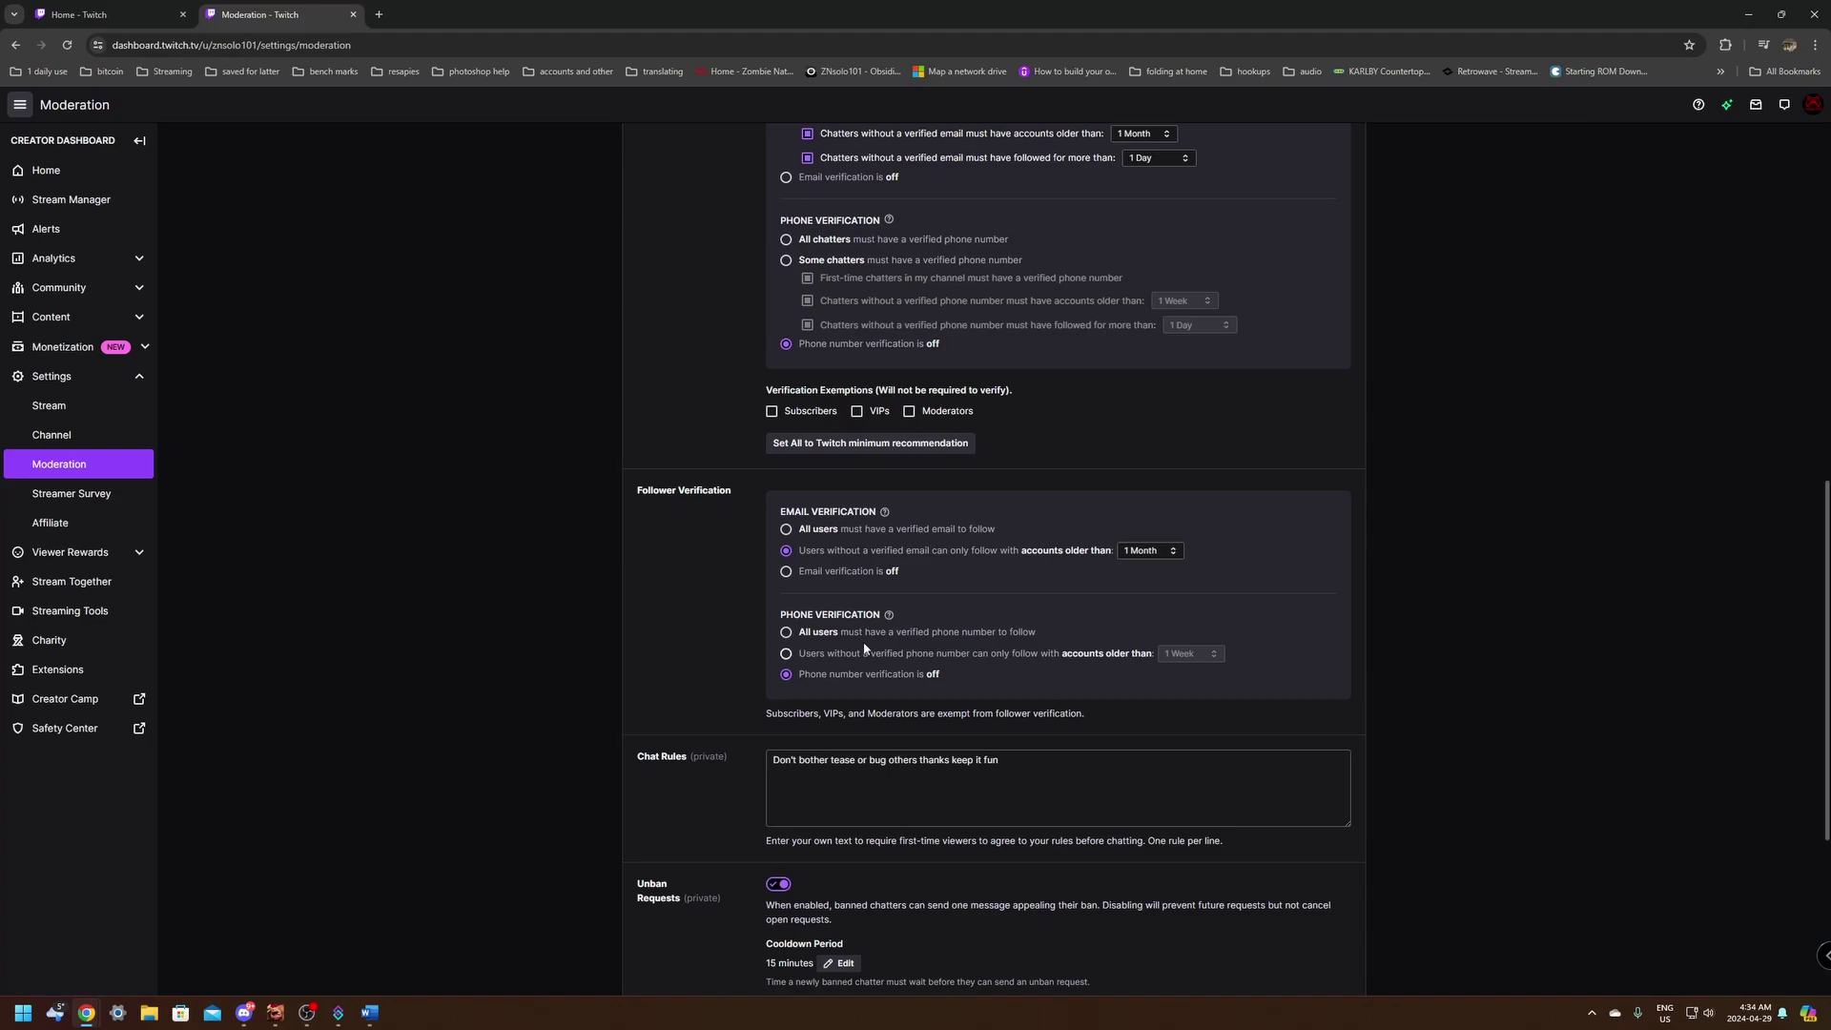
scroll(718, 637, up, 1)
scroll(719, 643, up, 4)
scroll(667, 481, down, 4)
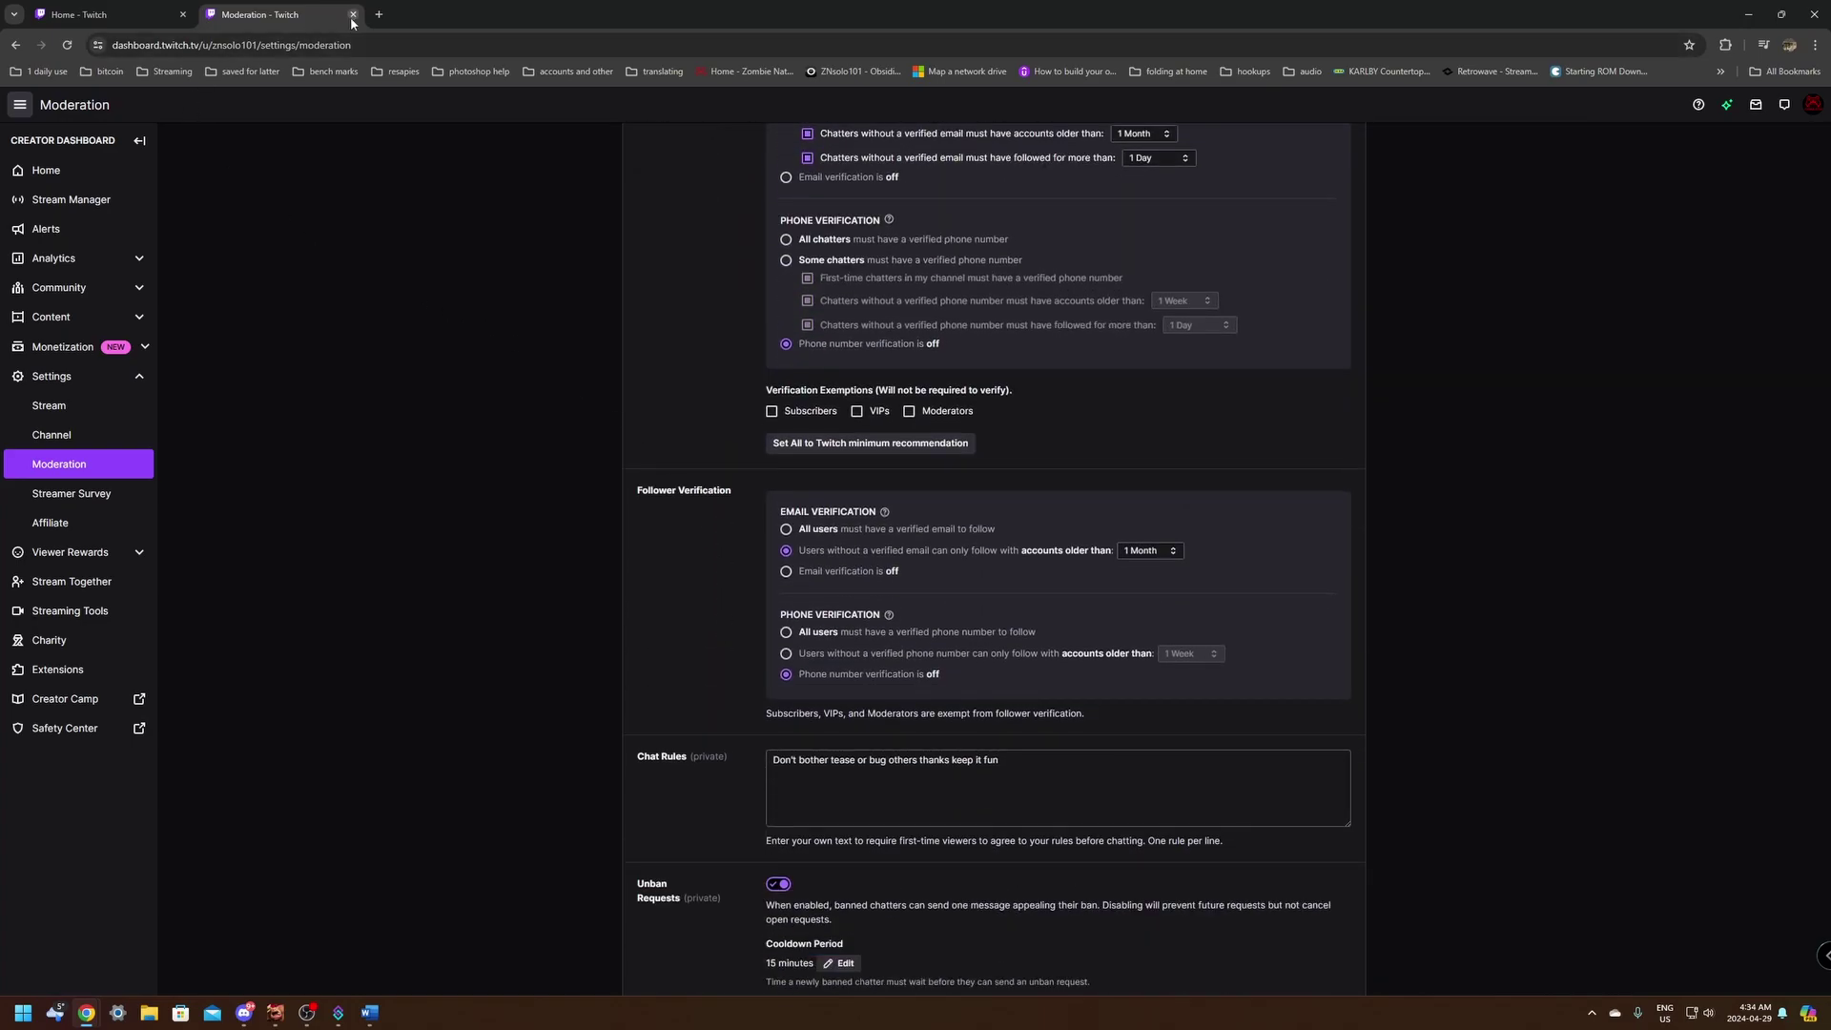
Step: Return to the Creator Dashboard Home page from the sidebar
click(44, 170)
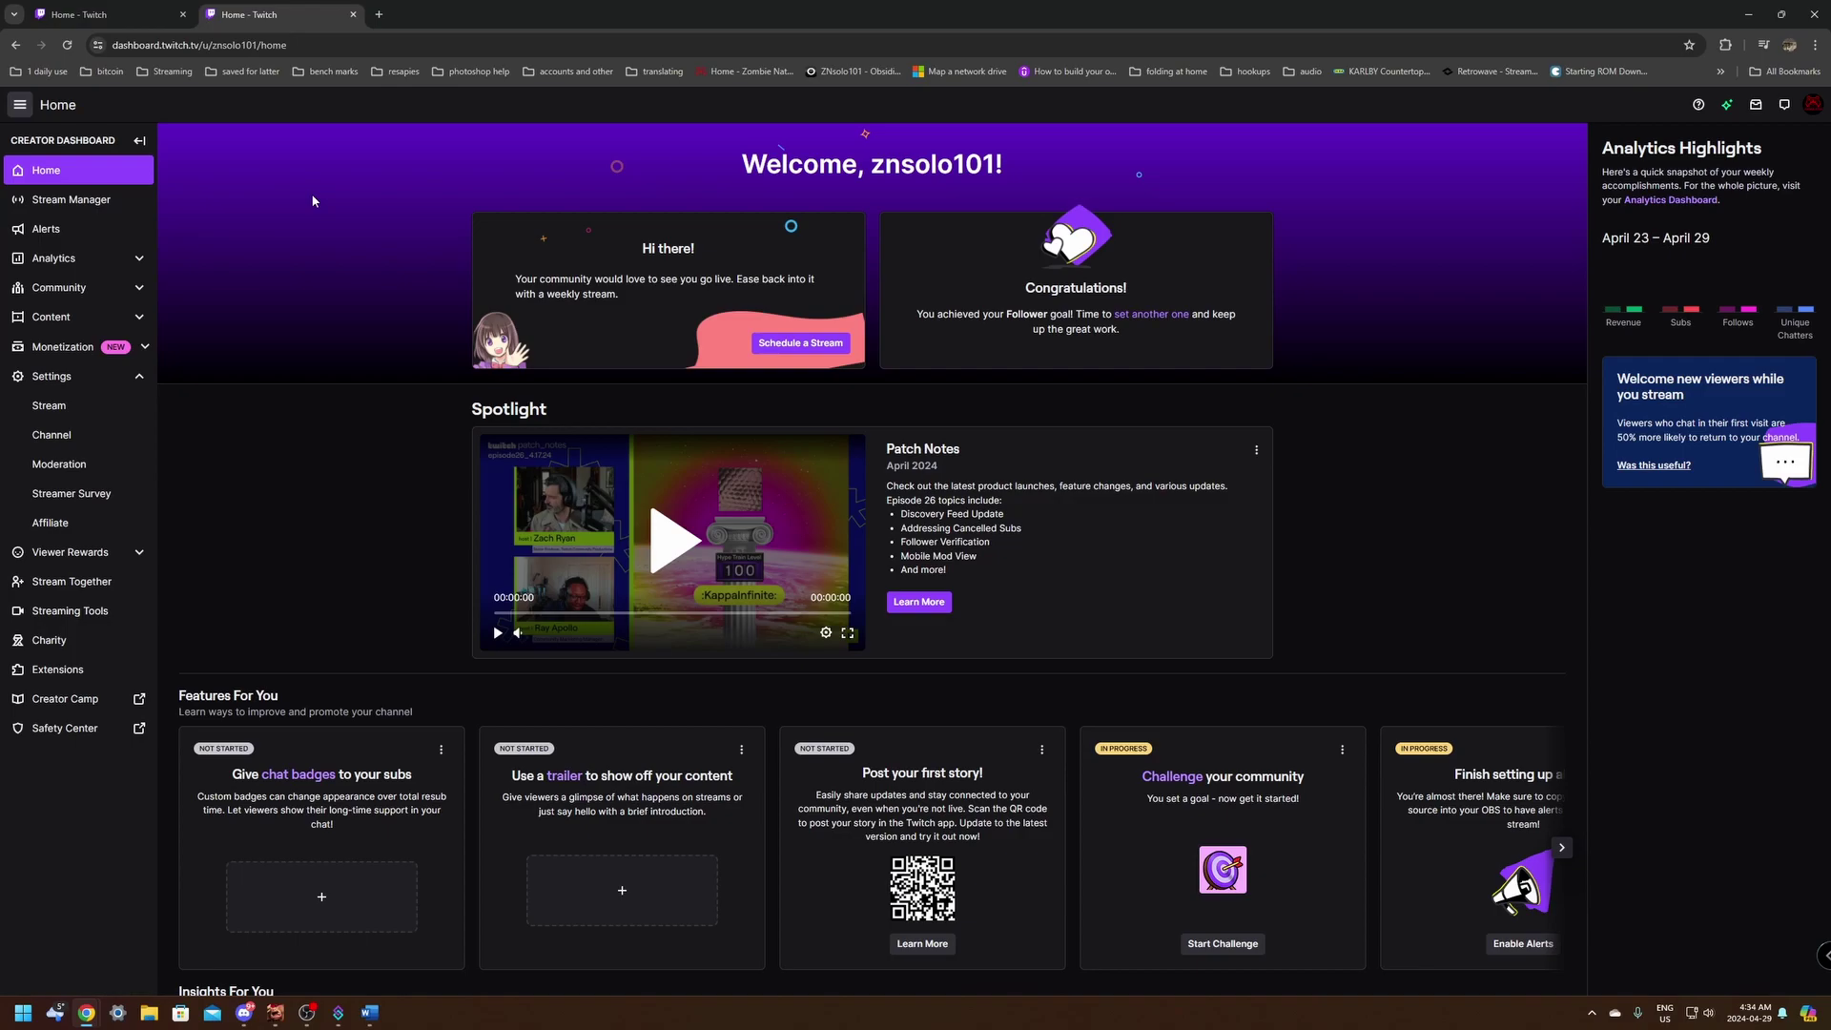